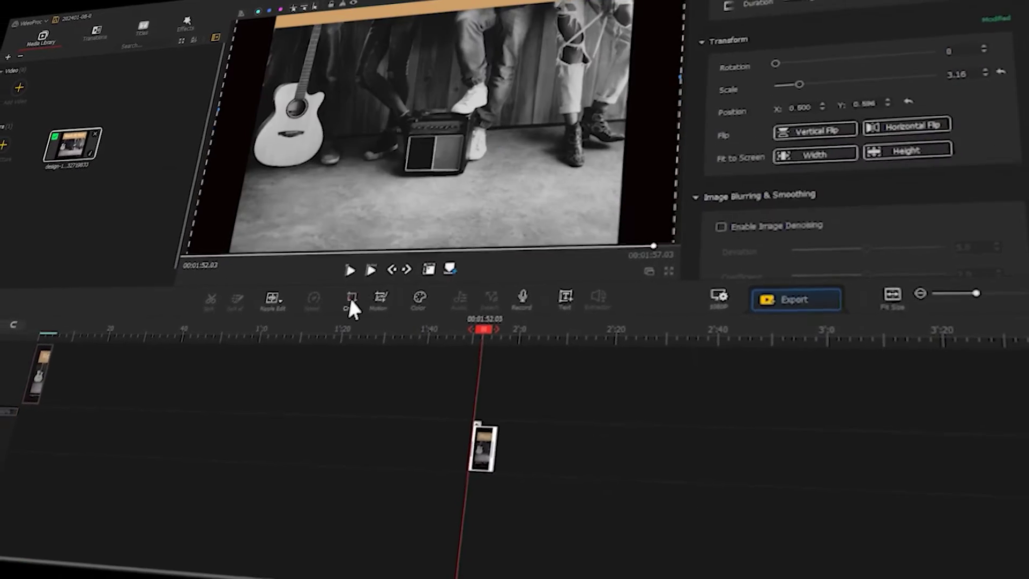
Step: Create a new blank VideoProc Vlogger project for the album cover image
left_click(332, 302)
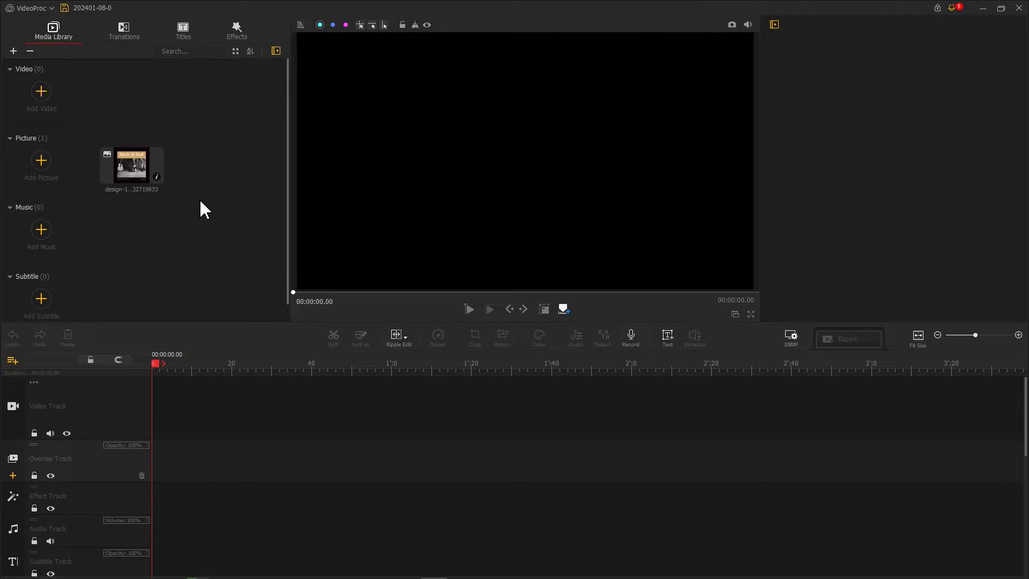
Step: Put the design picture on the video track as a 5-second clip and scale it up slightly
left_click_drag(142, 177, 173, 402)
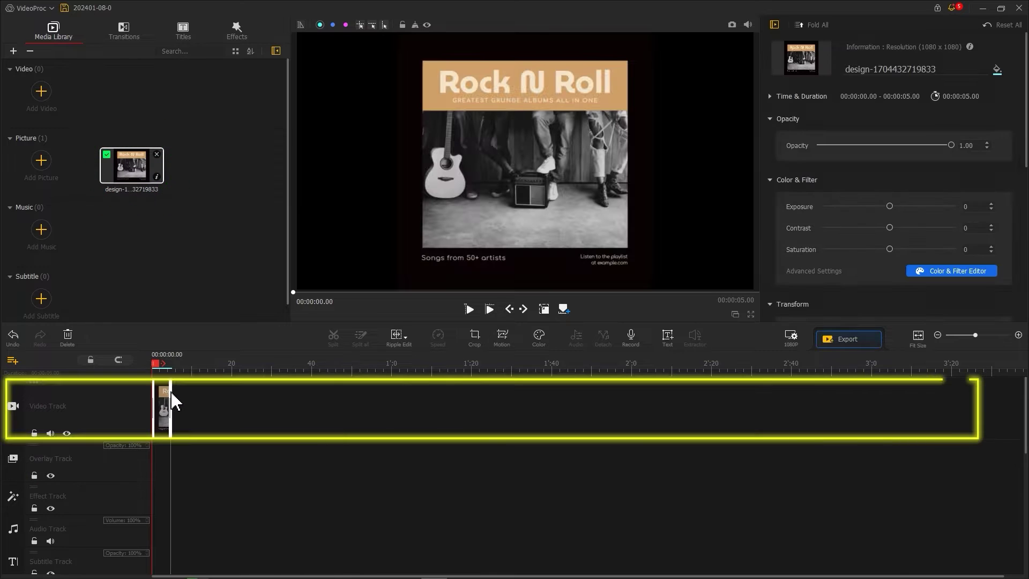
left_click(486, 184)
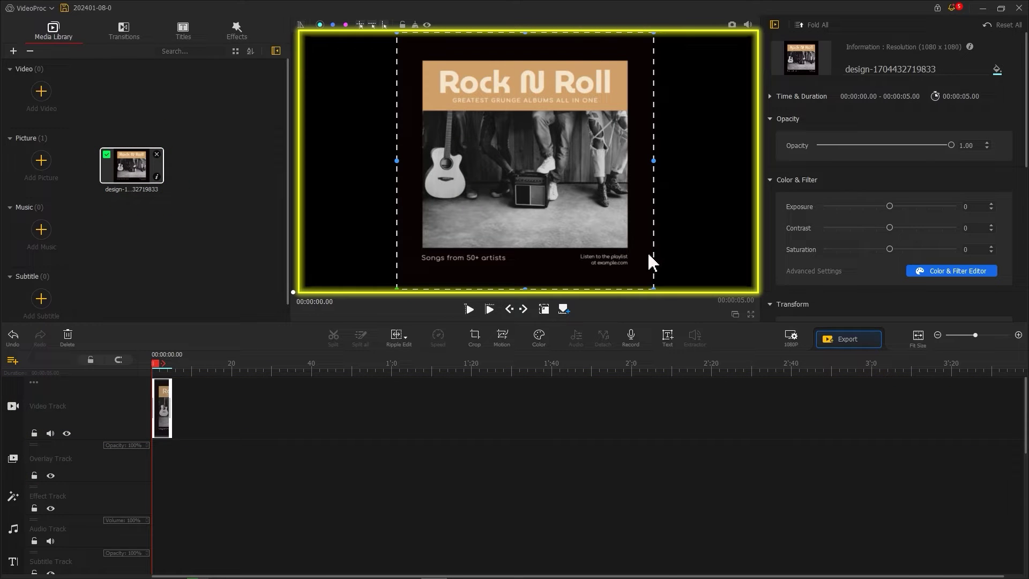
left_click_drag(650, 284, 666, 285)
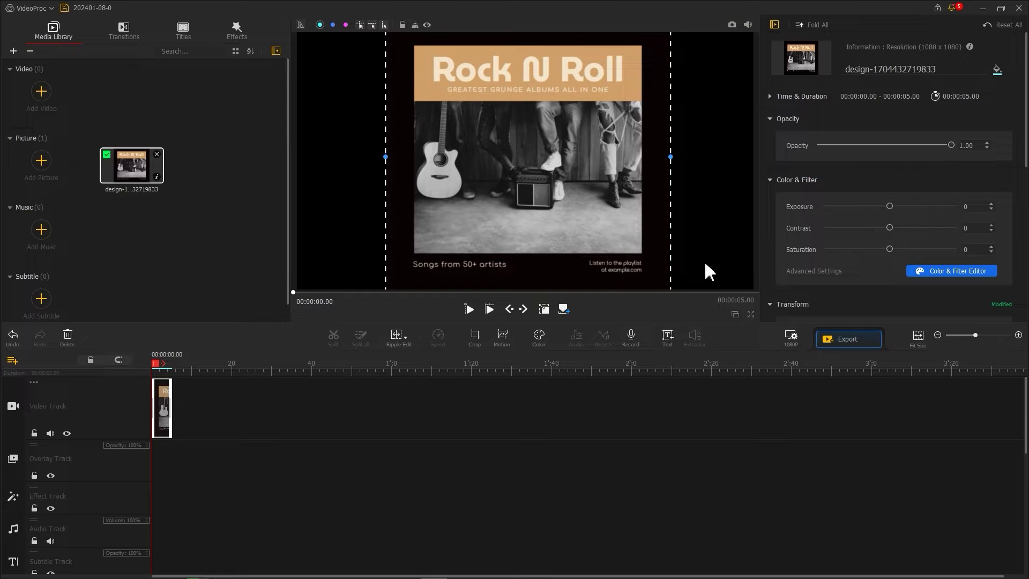
Step: Set a custom background of dark red (R 10, G 2, B 3) sampled from the cover, keeping 1920 x 1080
left_click(792, 336)
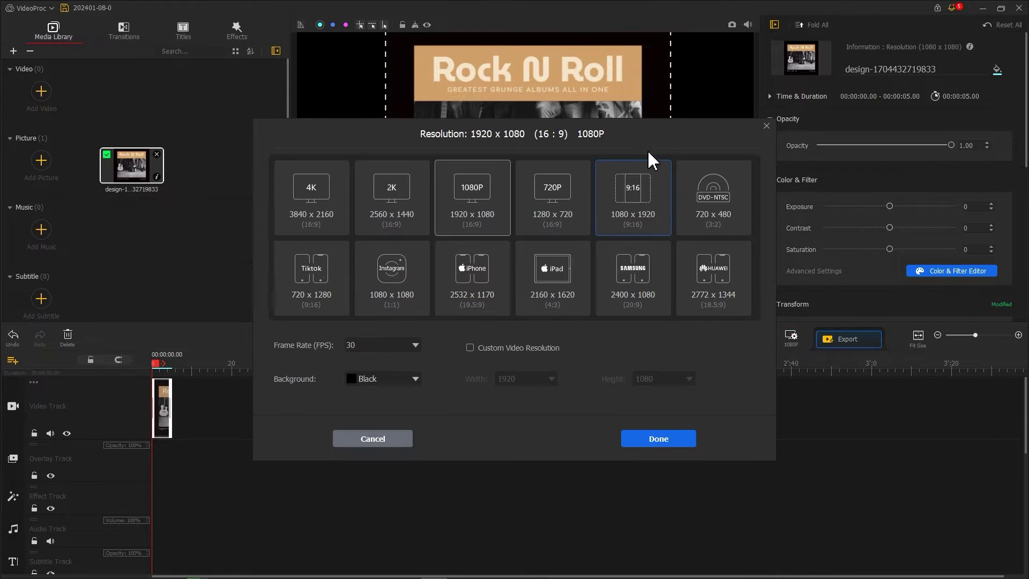
left_click_drag(646, 134, 767, 180)
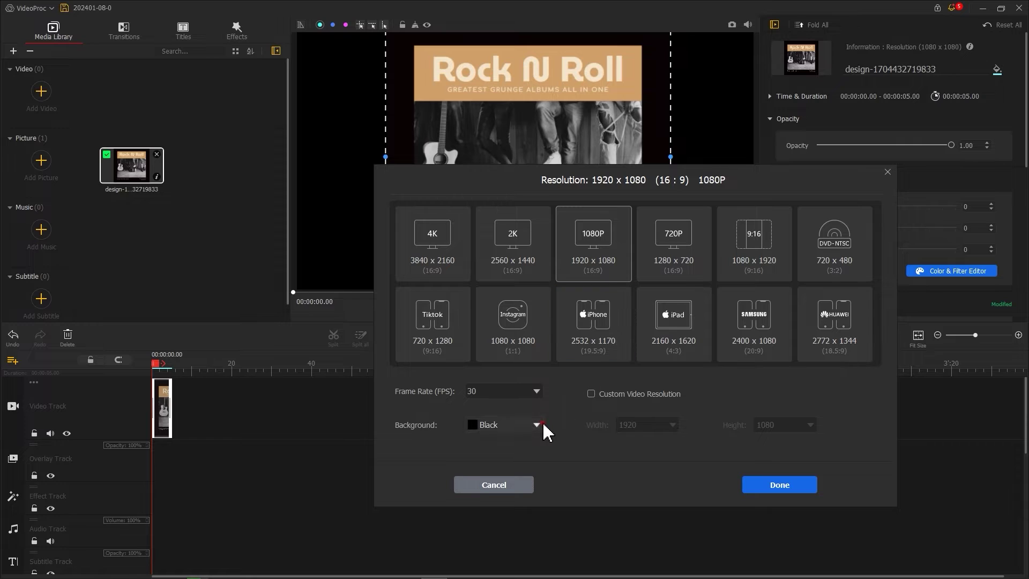
left_click(536, 424)
left_click(525, 435)
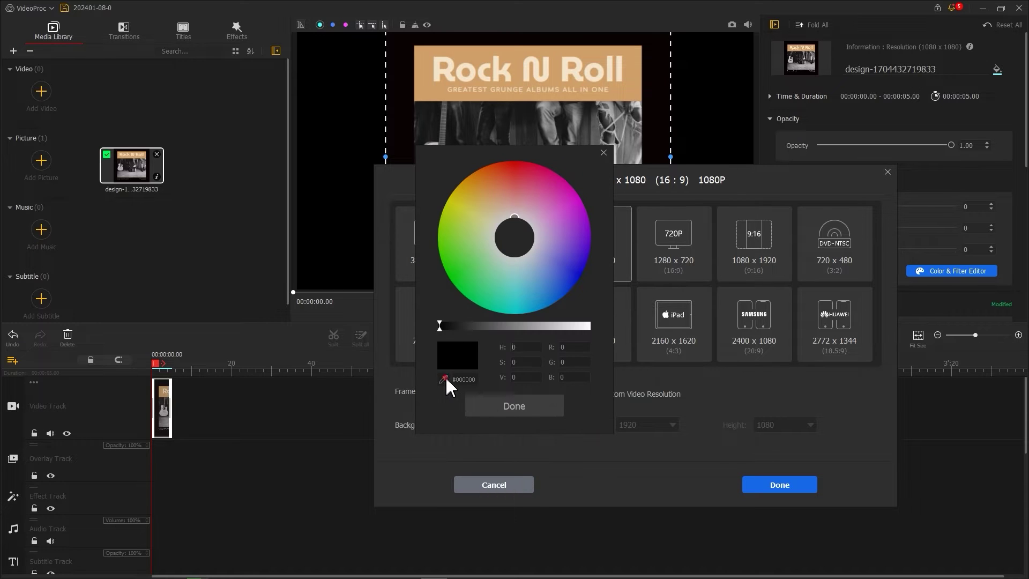
left_click(405, 145)
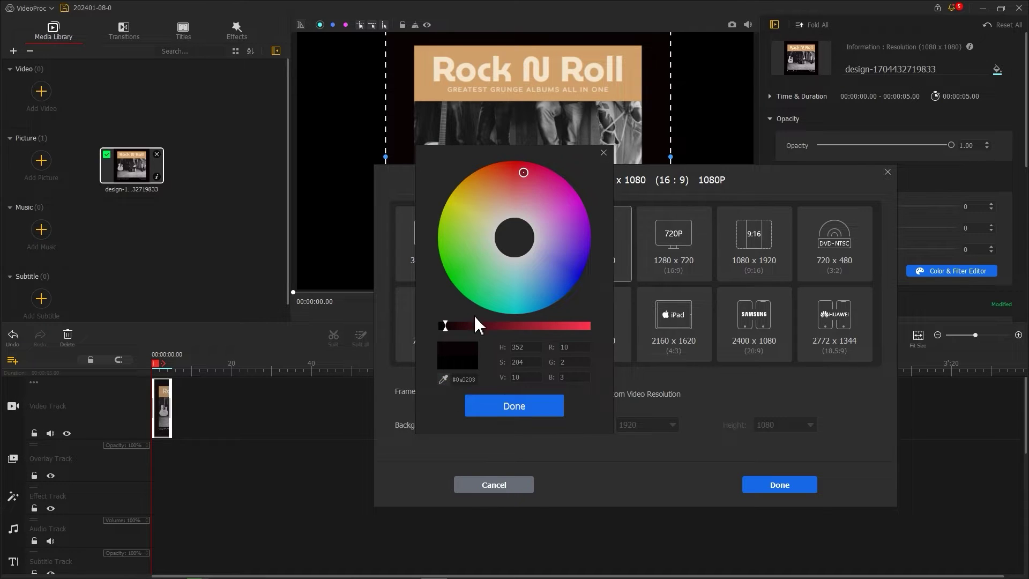
left_click(510, 408)
left_click(777, 485)
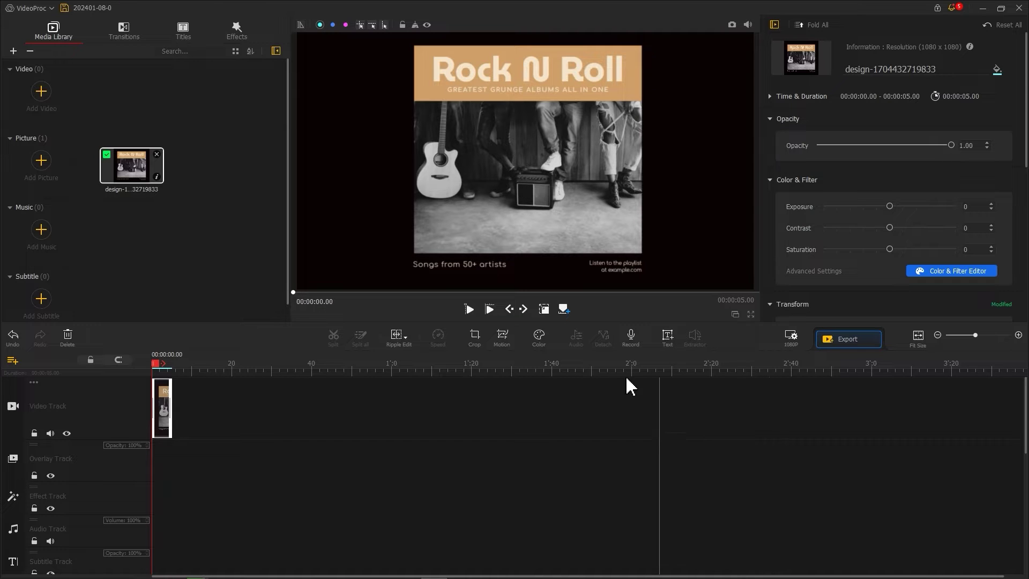
Step: Add a second cover copy to the overlay track at 1:52, fitted to width and raised to Y 0.596
left_click(135, 179)
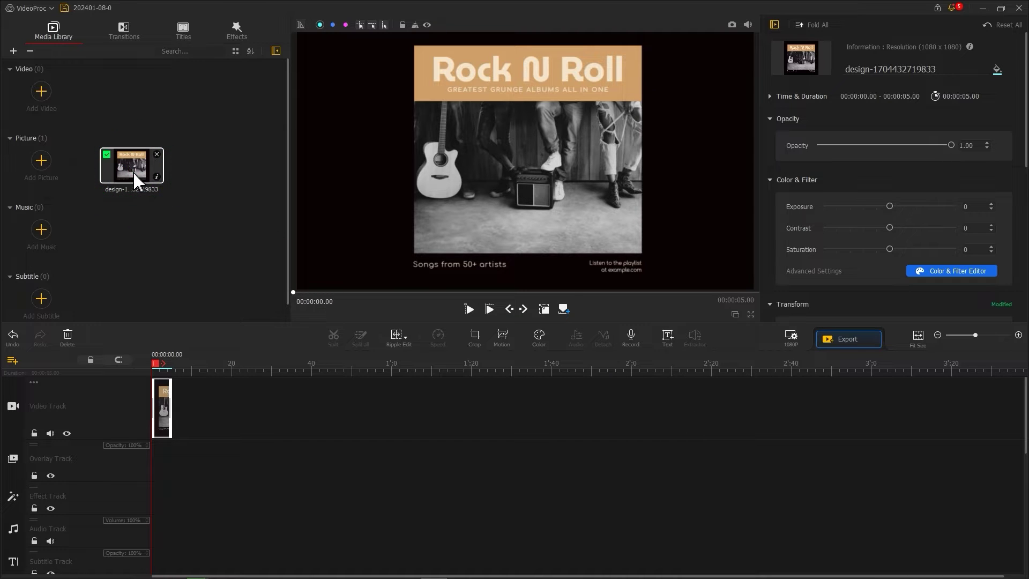
left_click_drag(135, 180, 611, 459)
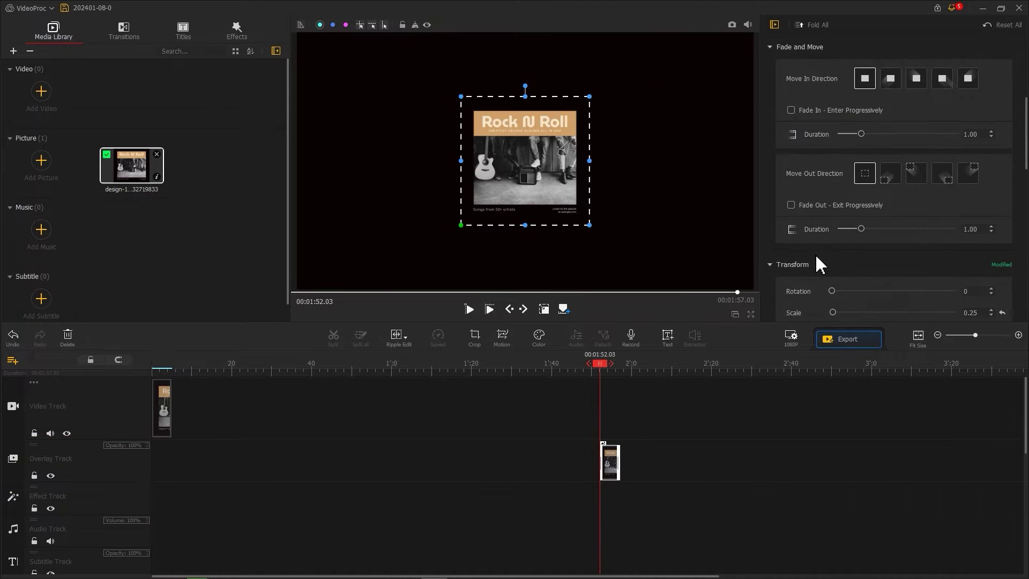
scroll(819, 264, "down", 3)
left_click(863, 217)
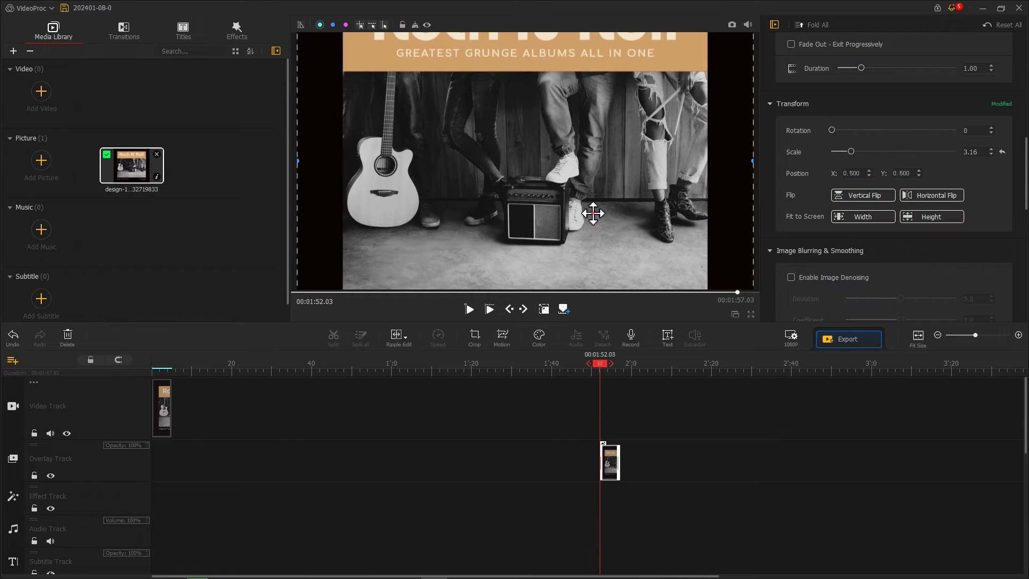
left_click_drag(592, 211, 589, 188)
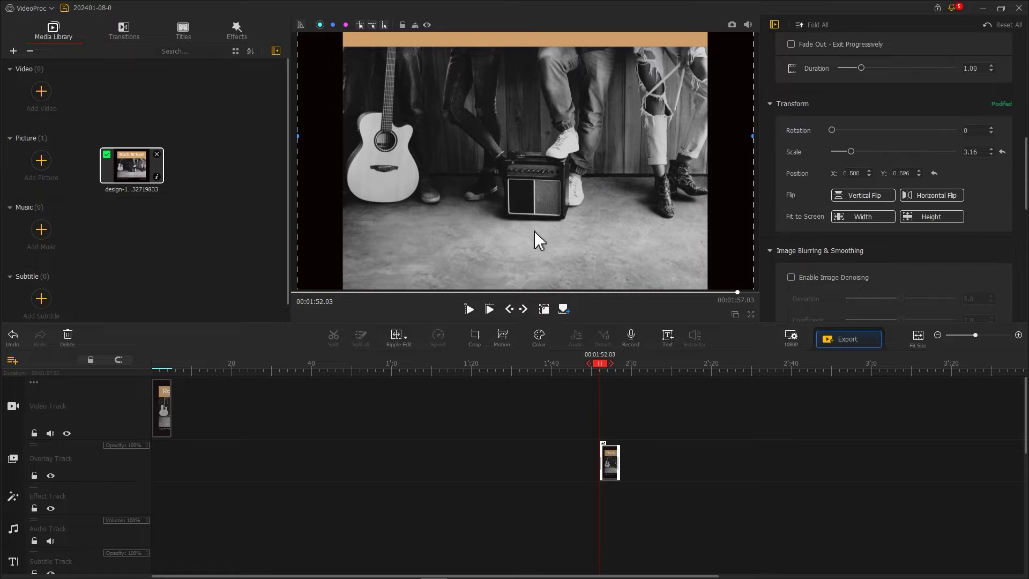
Step: Crop the overlay to just the band photo, fit it to frame height, and save a snapshot
left_click(474, 337)
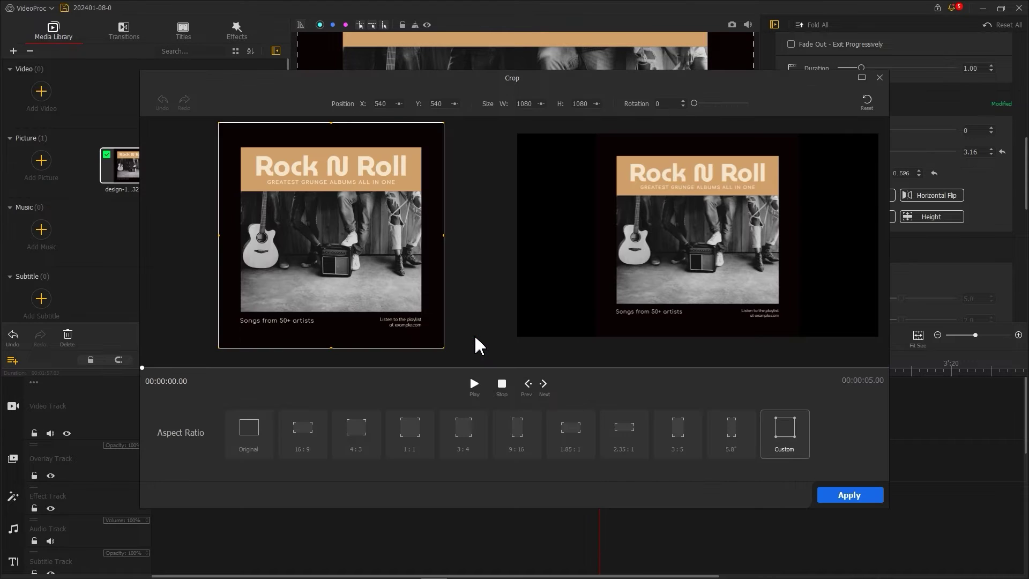
left_click_drag(331, 347, 329, 313)
left_click_drag(331, 123, 348, 192)
left_click_drag(445, 251, 423, 252)
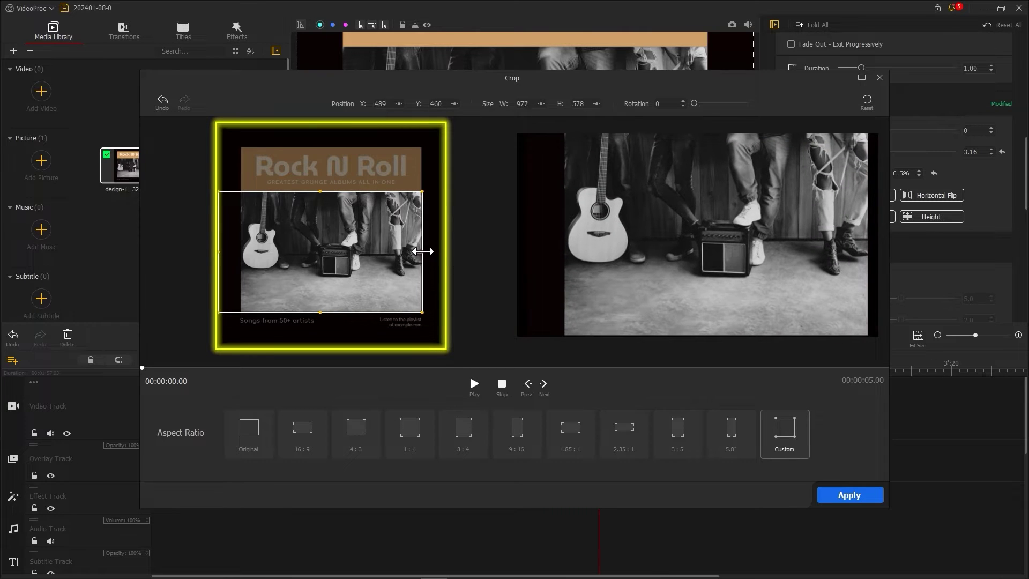
left_click_drag(219, 252, 240, 252)
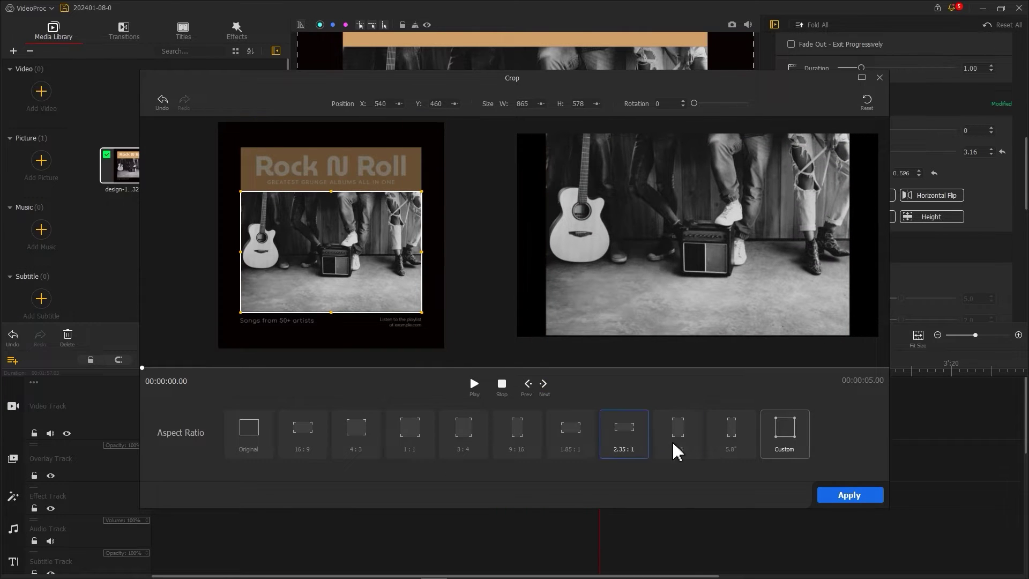
left_click(830, 496)
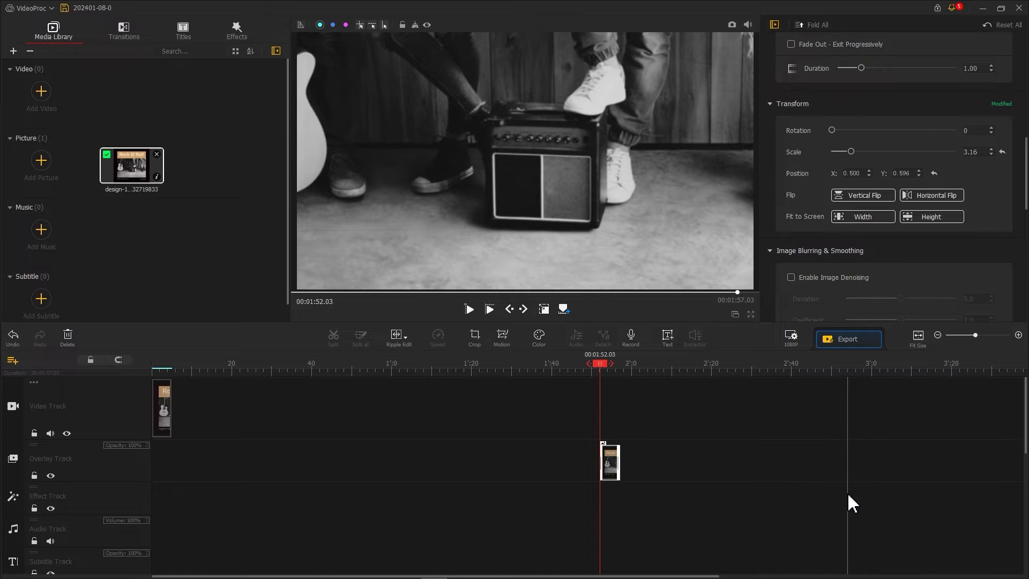
left_click(947, 218)
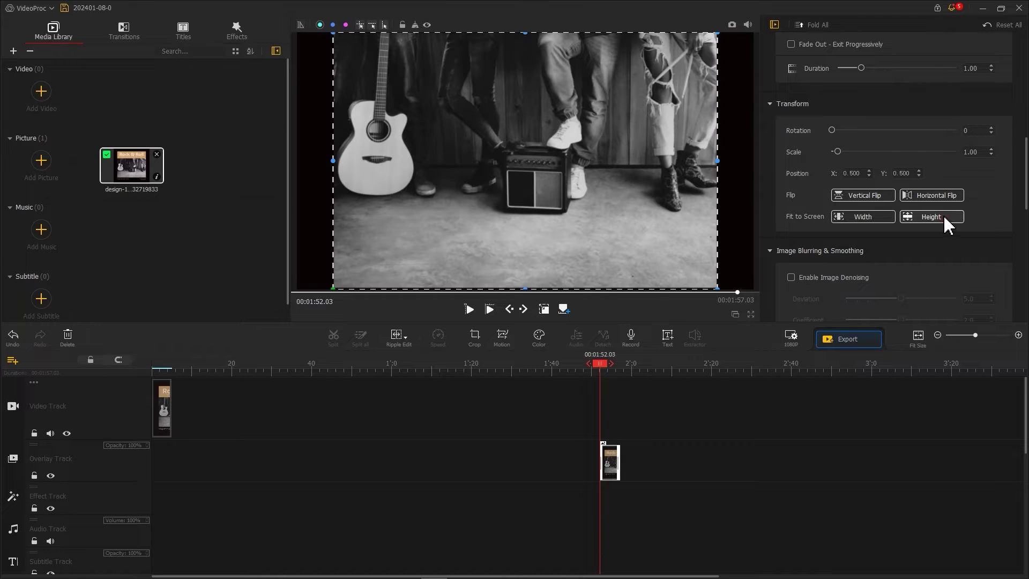
left_click(733, 25)
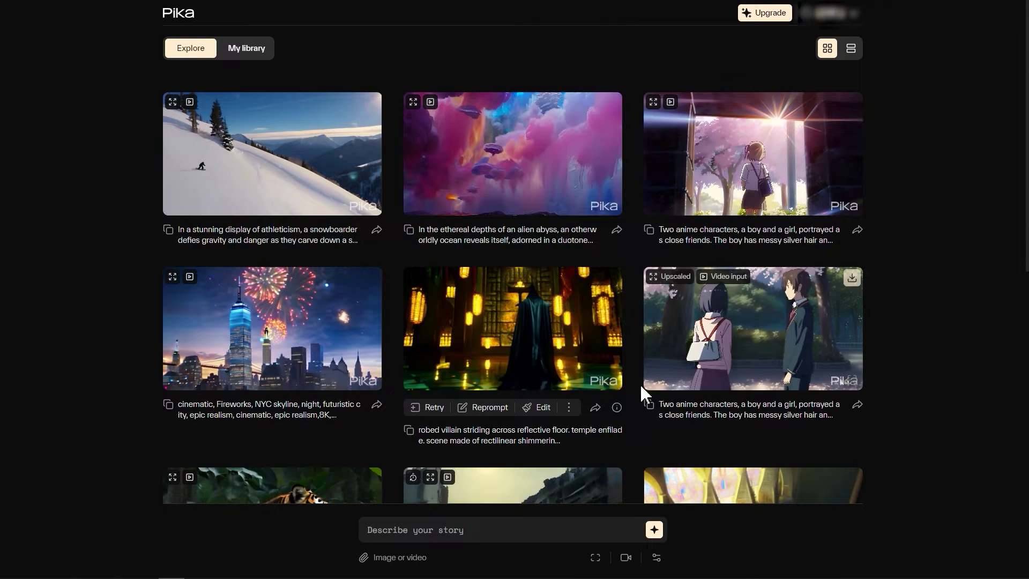
Step: Attach the 551x368 band snapshot in Pika and enter the prompt 'band, black and white'
left_click(395, 557)
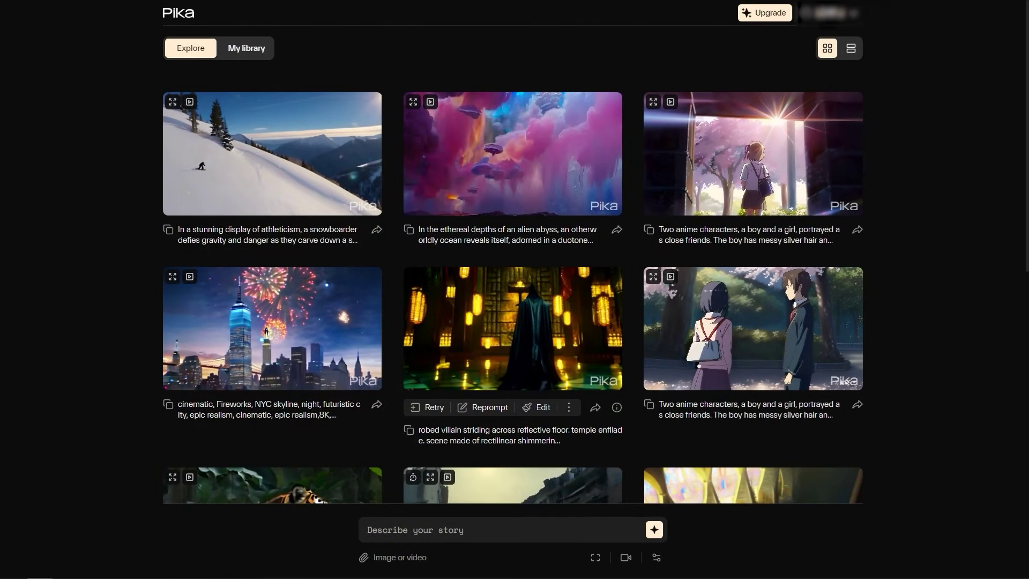
left_click_drag(1026, 257, 403, 568)
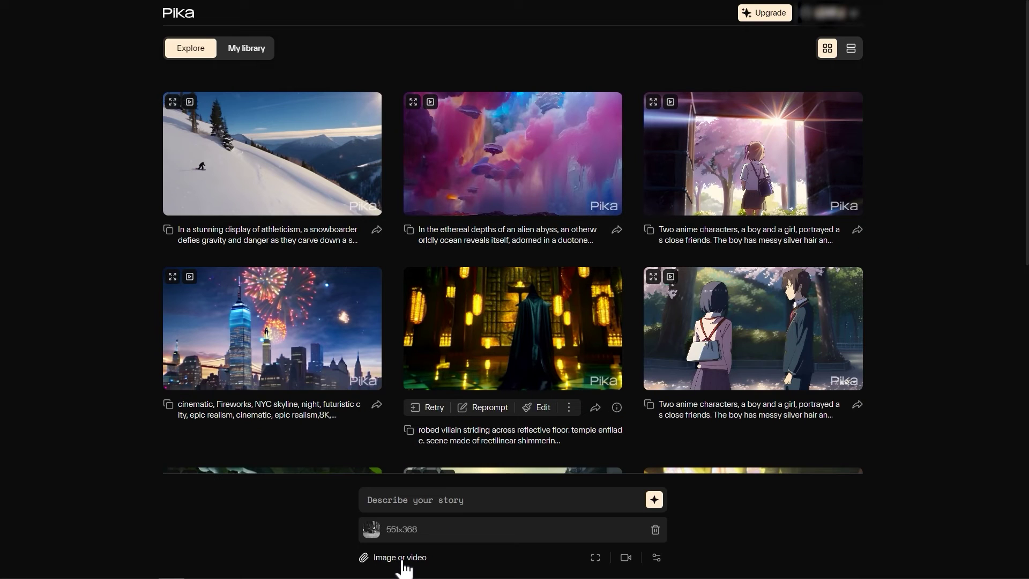
left_click(448, 502)
type("band, black and white")
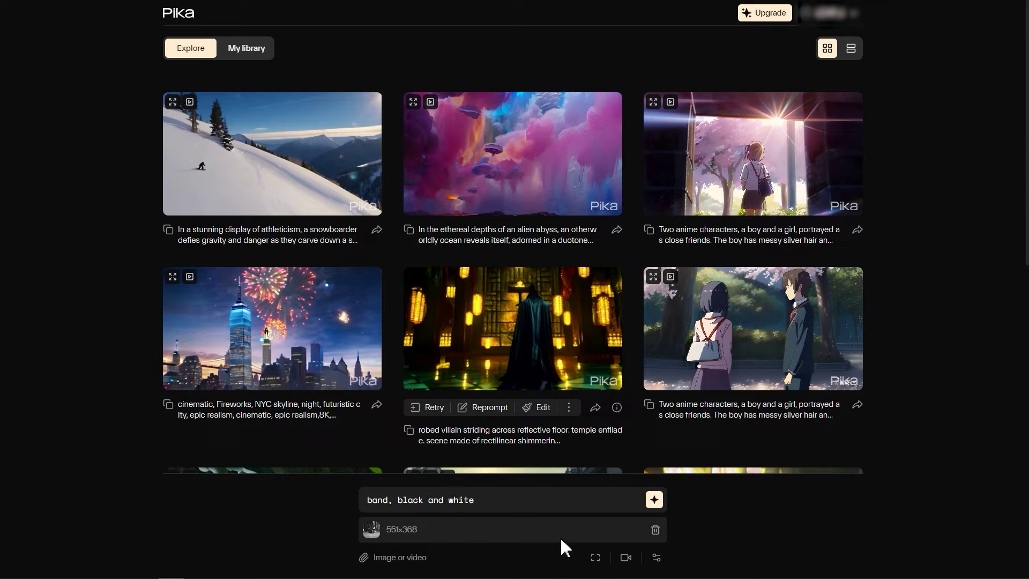
left_click(595, 558)
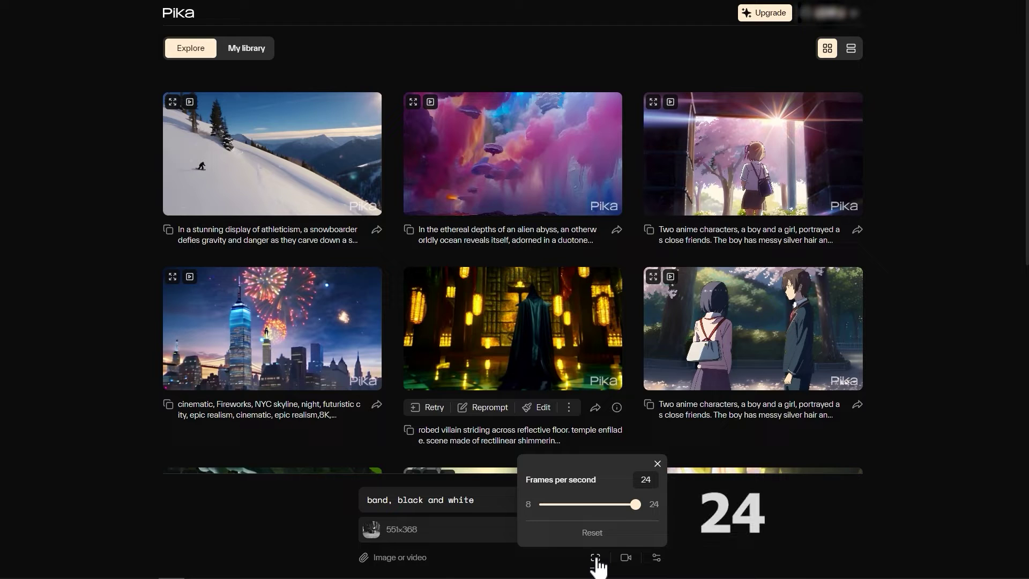
Step: Keep 24 fps, choose camera Zoom out with motion strength 2, and set consistency 12
left_click(595, 558)
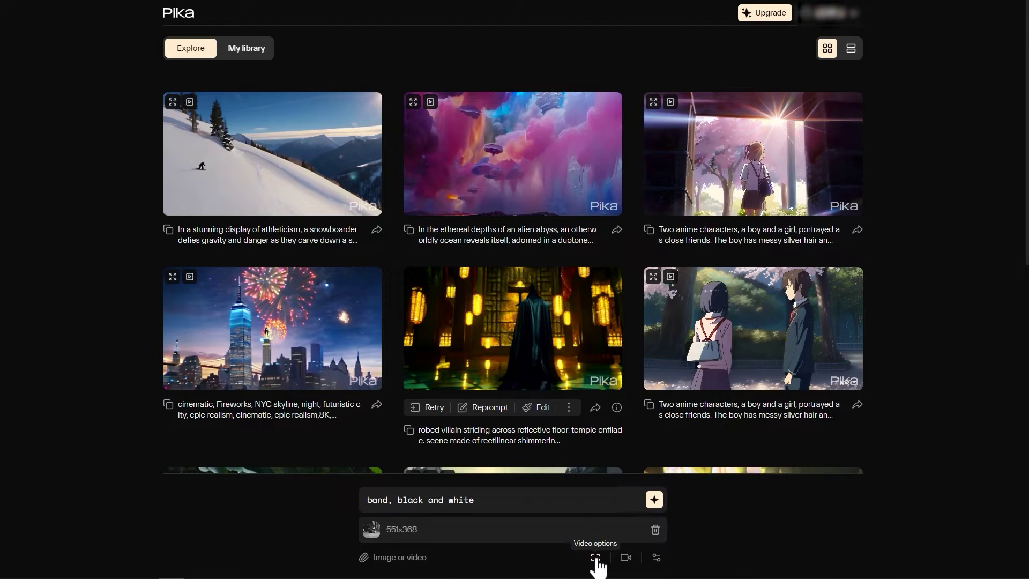
left_click(625, 558)
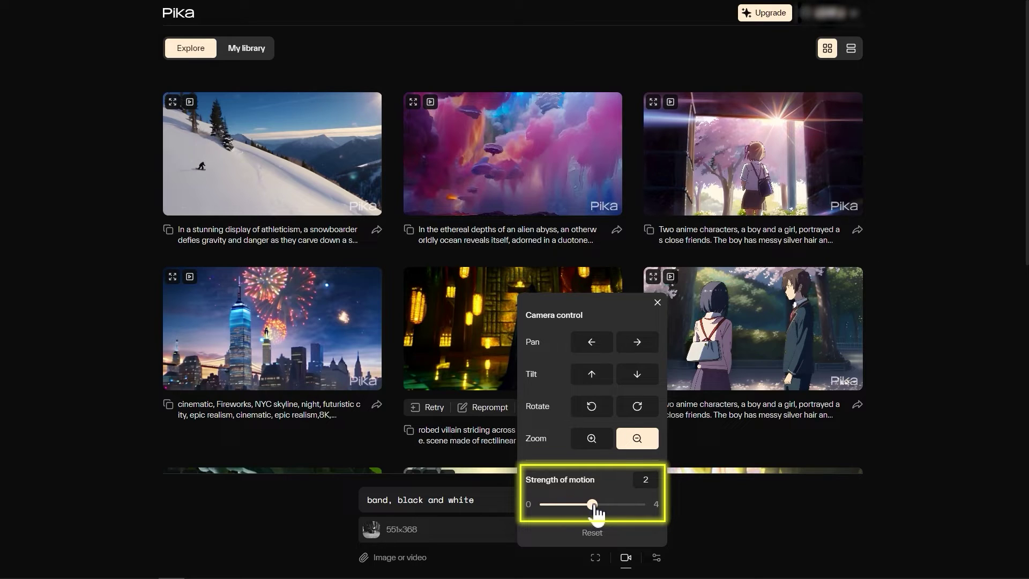
left_click(659, 558)
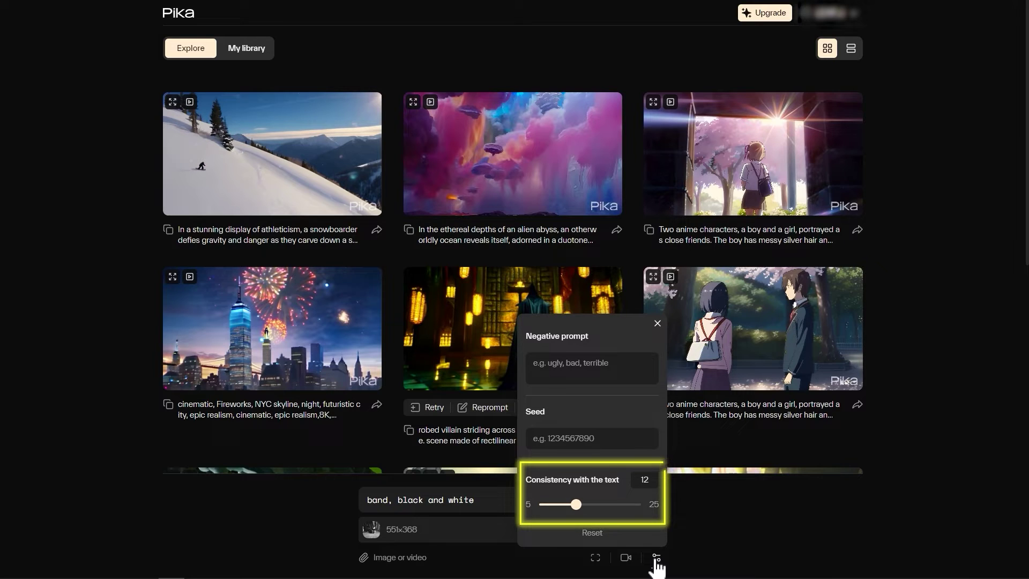
left_click(691, 561)
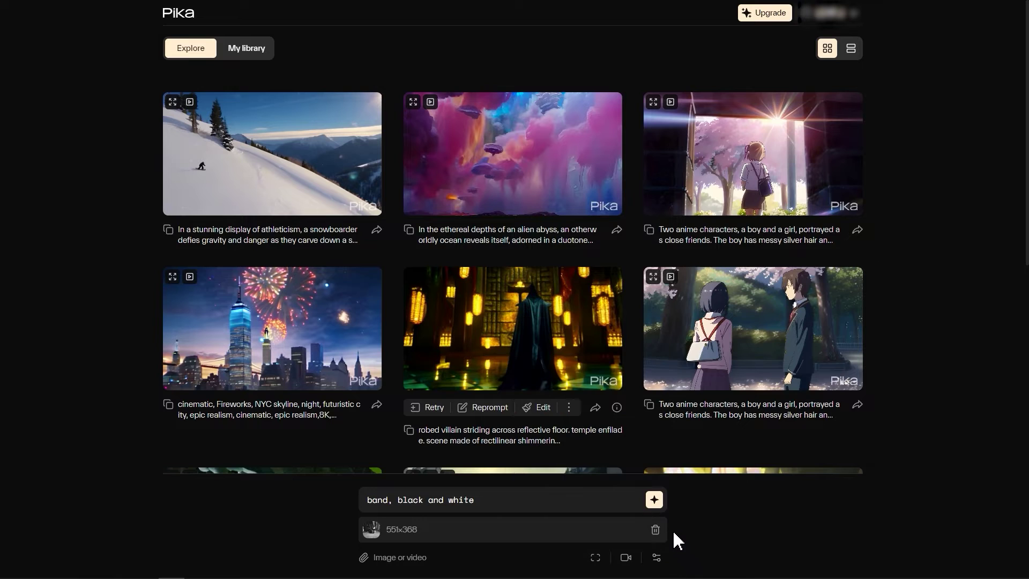
Step: Generate the 3-second band animation, create a retry version, and download the video
left_click(654, 500)
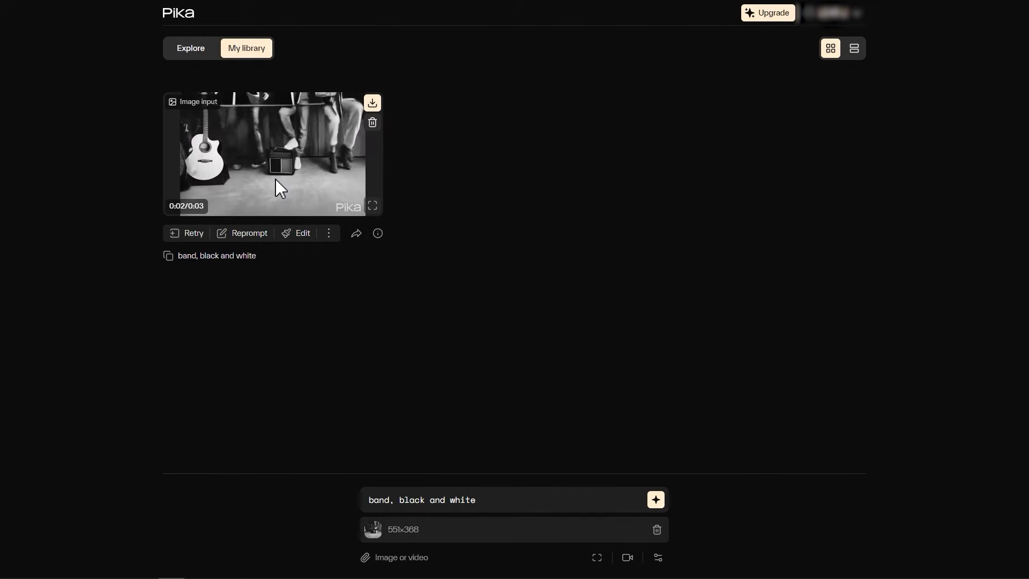
left_click(195, 239)
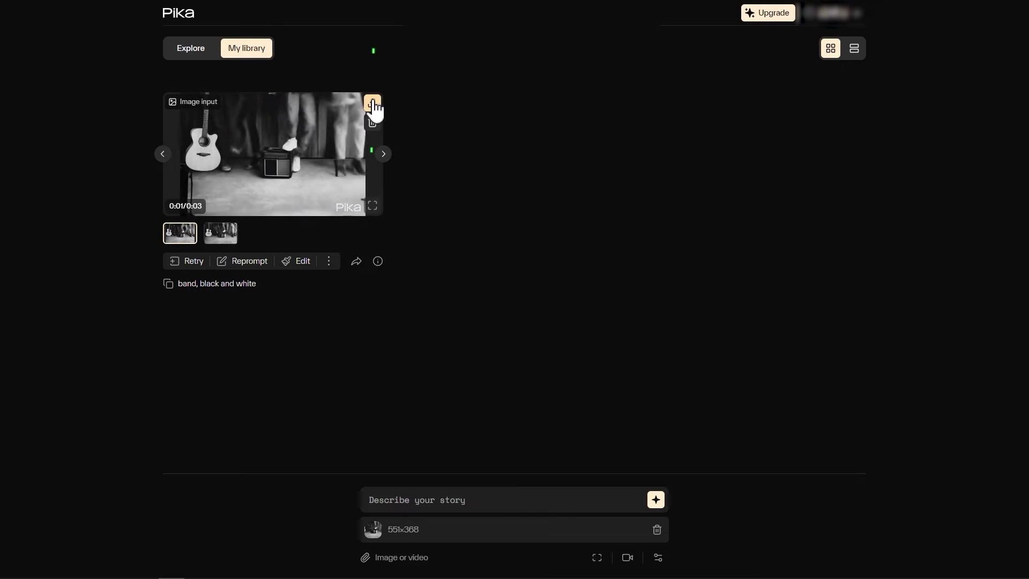
left_click(373, 103)
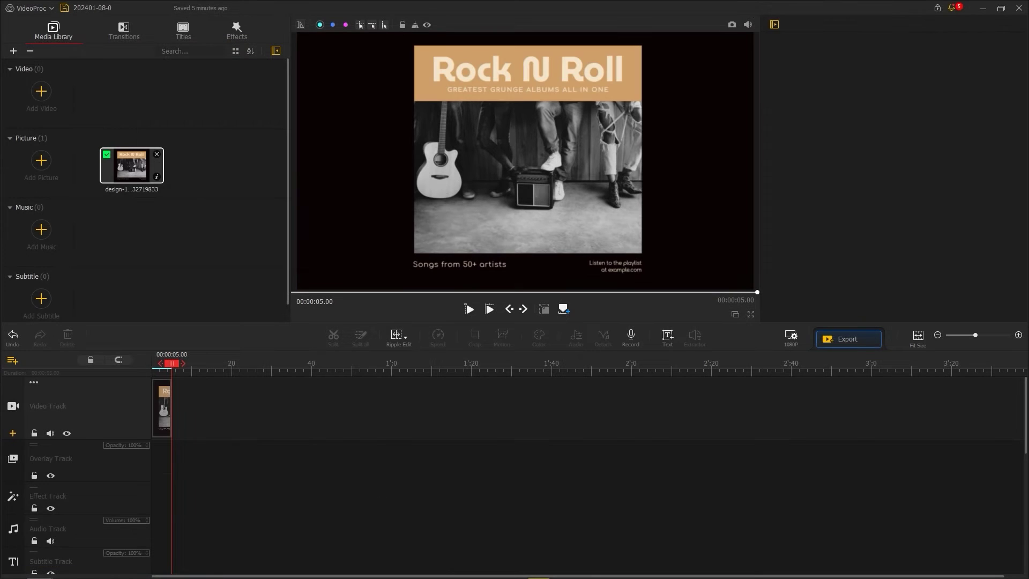
Step: Import the Pika clip and place it on the overlay track at 0:00, sized over the band photo
left_click_drag(937, 150, 213, 231)
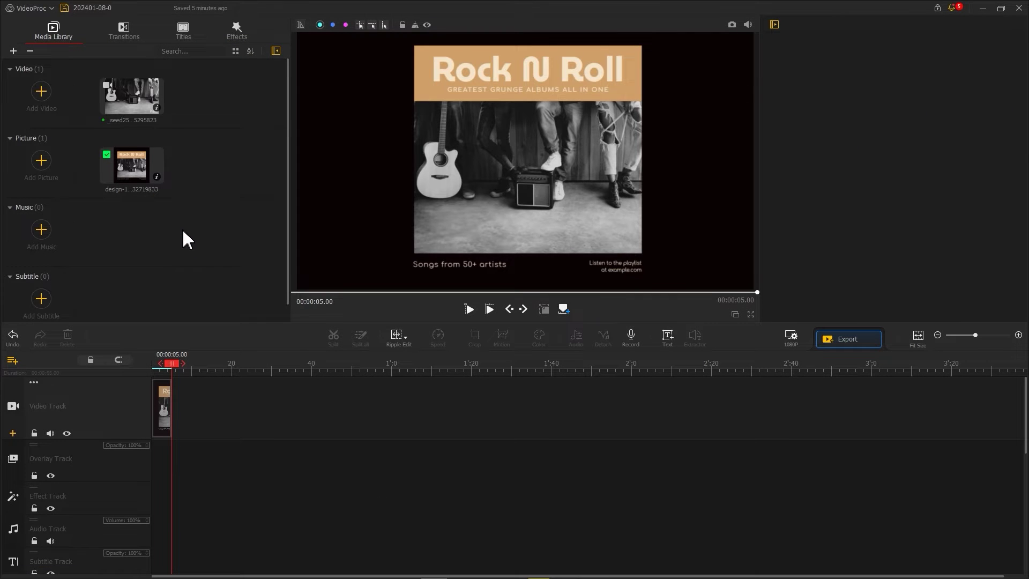
left_click_drag(125, 112, 158, 461)
scroll(196, 383, "up", 5)
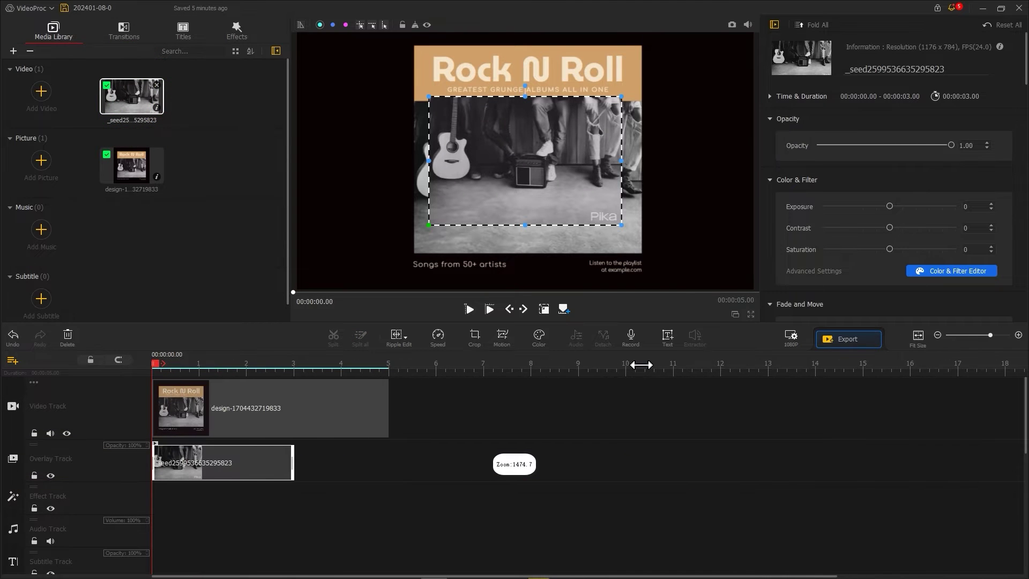
left_click_drag(567, 182, 552, 211)
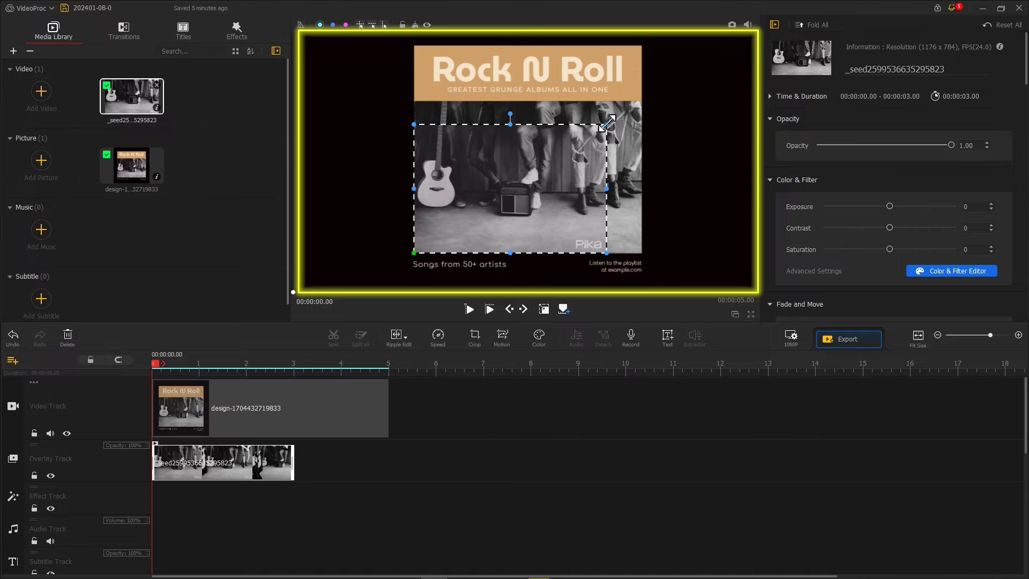
left_click_drag(607, 123, 639, 99)
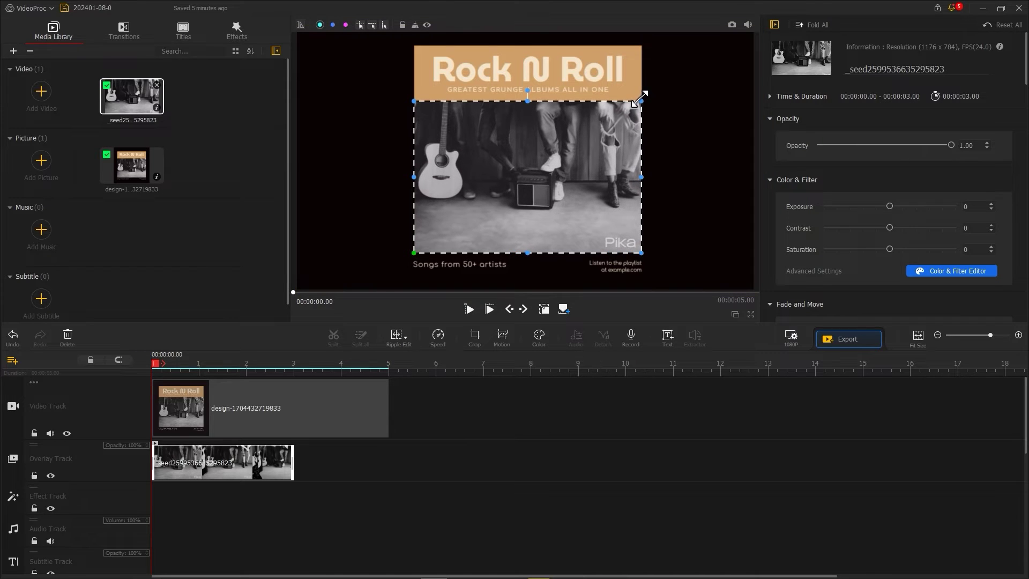
Step: Import the pixel hand cursor image into the media library and add a second overlay track
left_click(649, 88)
left_click_drag(951, 107, 163, 204)
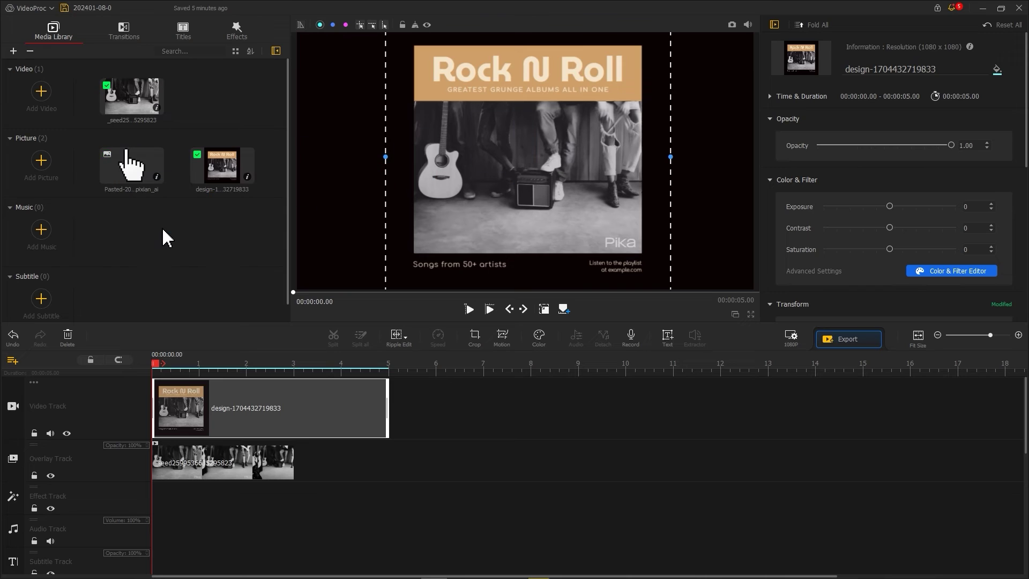
left_click(12, 475)
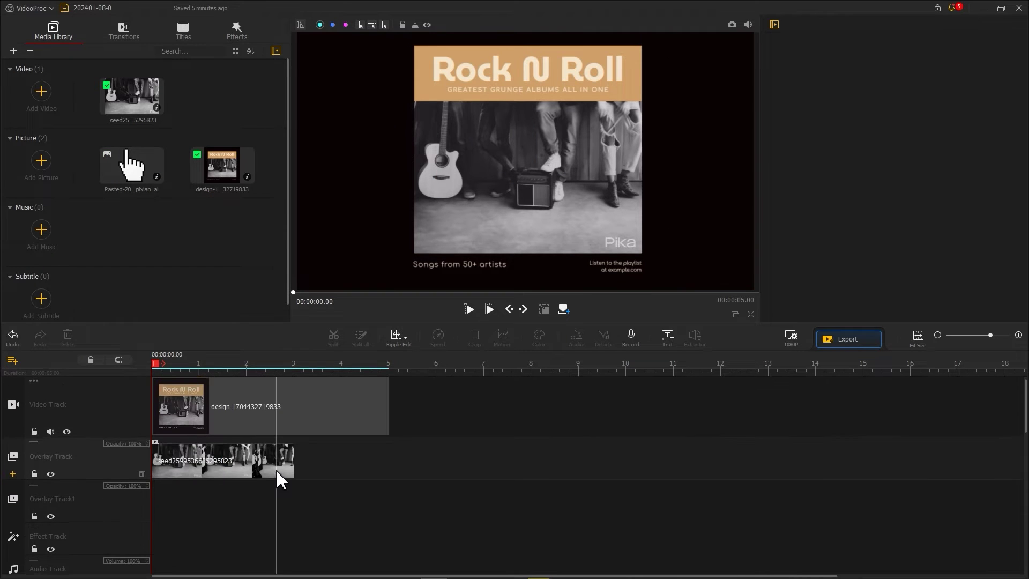
Step: Place the pixel hand cursor picture on Overlay Track1 at 0:00, filling the frame at scale 4.18
left_click_drag(131, 166, 160, 522)
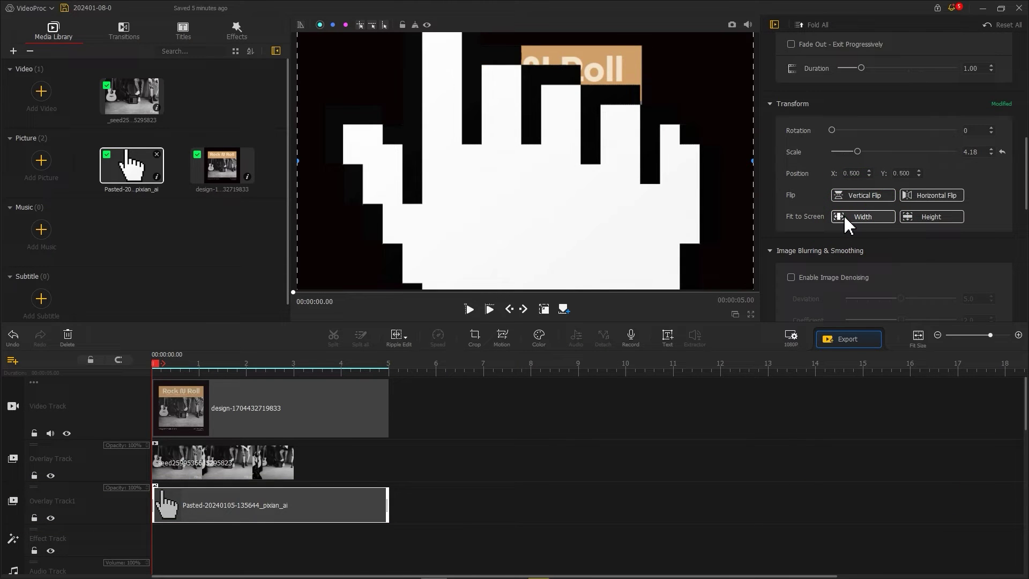
Step: Add a 0:00 motion keyframe with the hand cursor small and off-frame left at (-1315, 713)
left_click(506, 339)
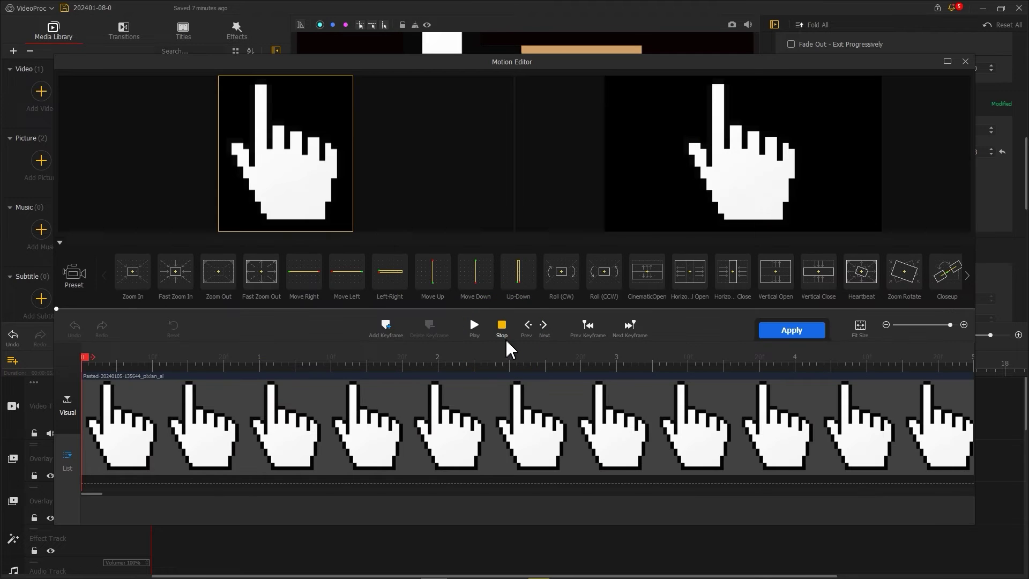
left_click(386, 327)
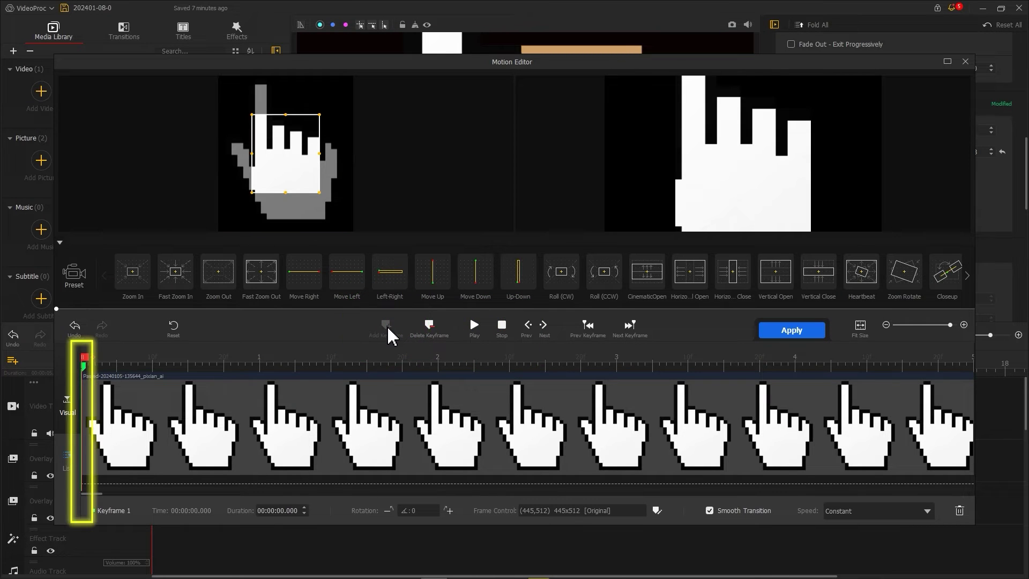
left_click_drag(277, 138, 195, 248)
left_click_drag(231, 216, 532, 41)
left_click_drag(327, 151, 251, 218)
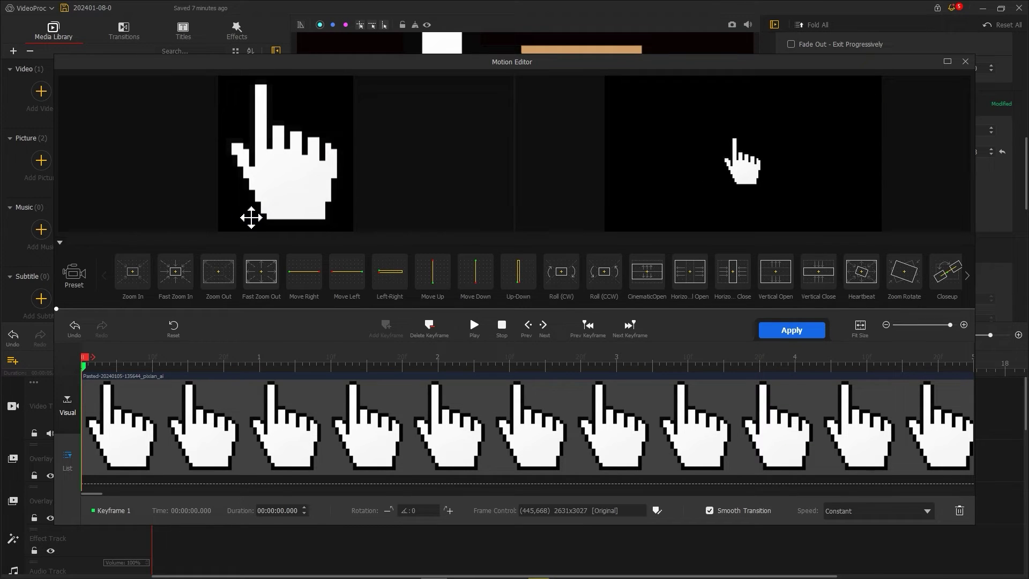
left_click_drag(316, 162, 349, 128)
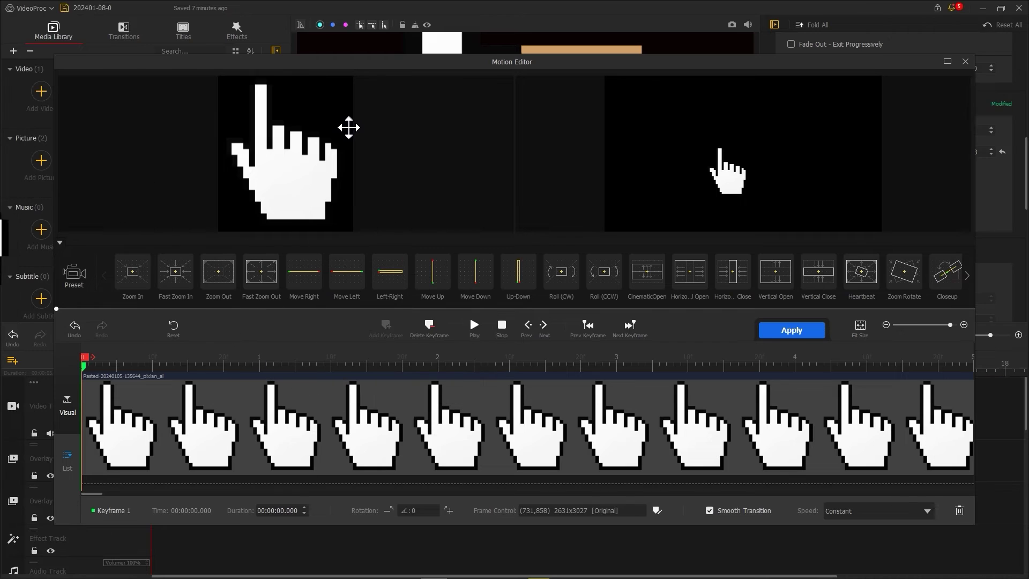
left_click_drag(349, 127, 5, 146)
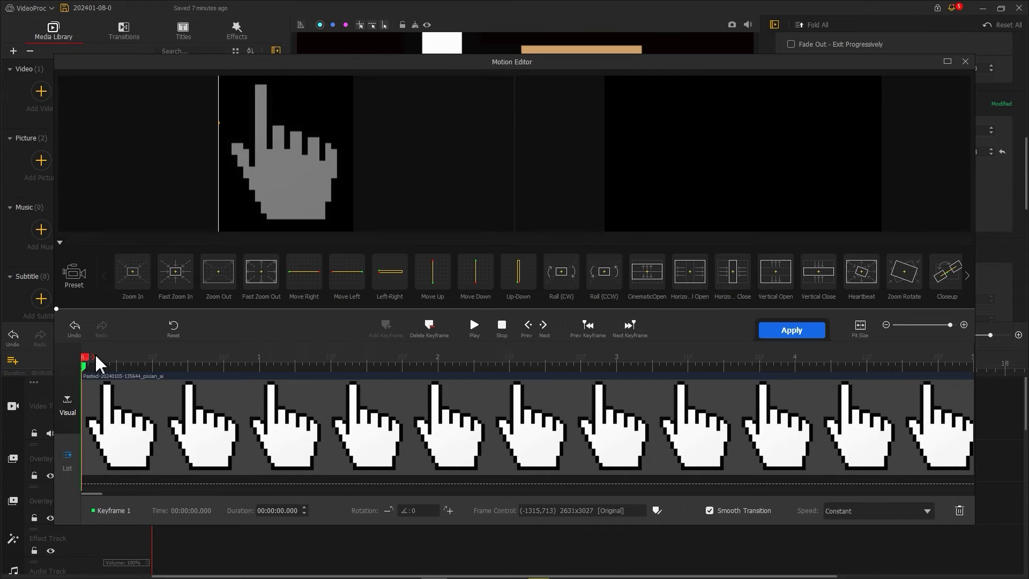
left_click_drag(91, 368, 271, 366)
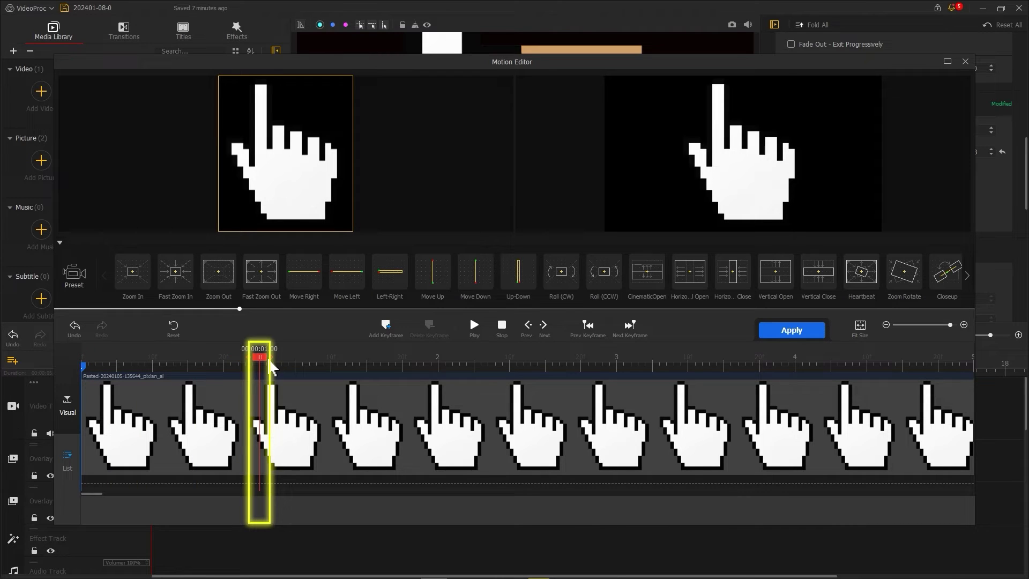
Step: Add keyframe 2 at 1 second with the hand in view and Speed Down easing
left_click(385, 324)
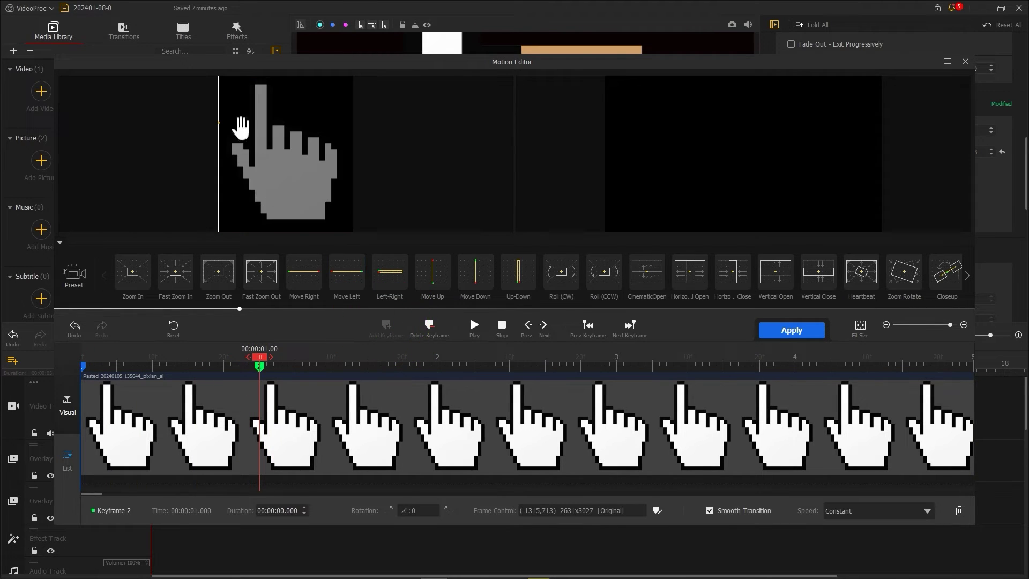
left_click_drag(223, 91, 464, 152)
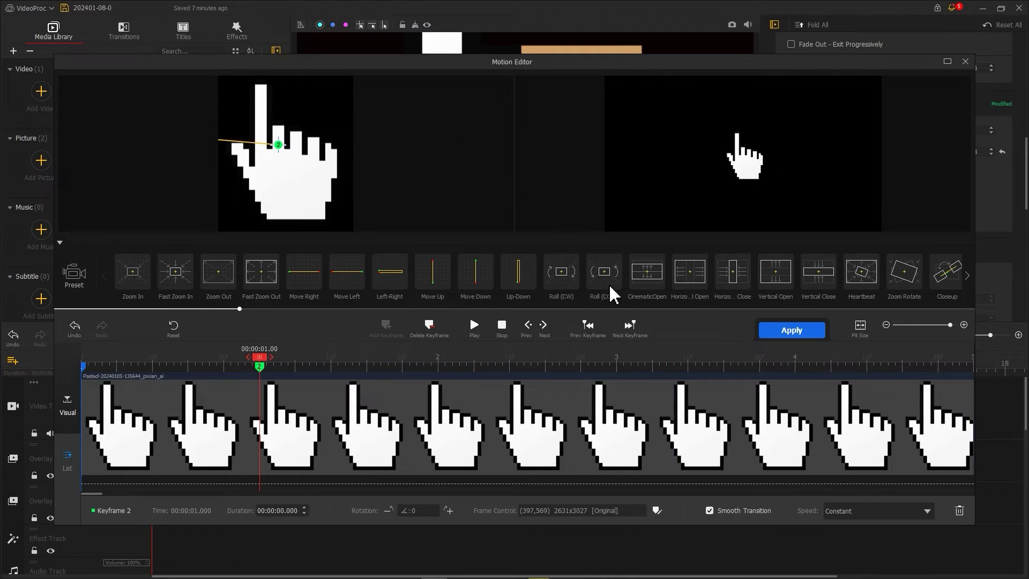
left_click(883, 513)
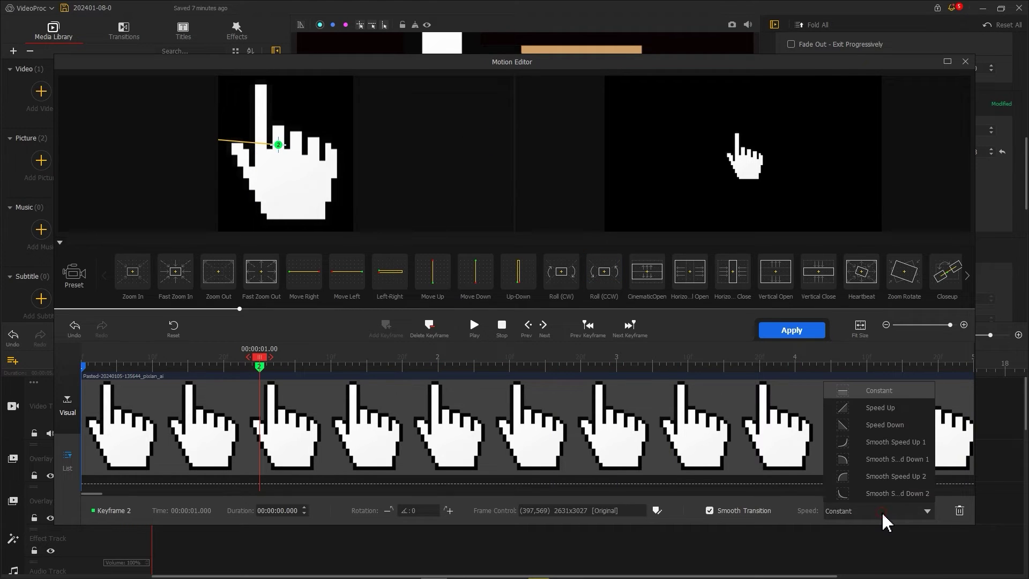
left_click(873, 431)
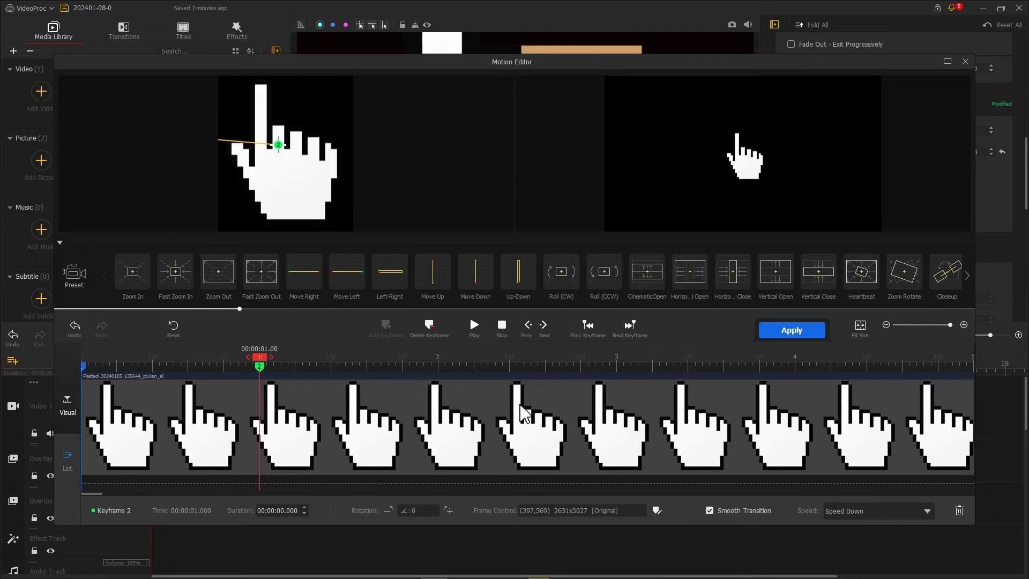
Step: Add keyframes 3, 4 and 5 at 1.28, 1.36 and 1.44 seconds
left_click(302, 360)
left_click_drag(313, 360, 319, 360)
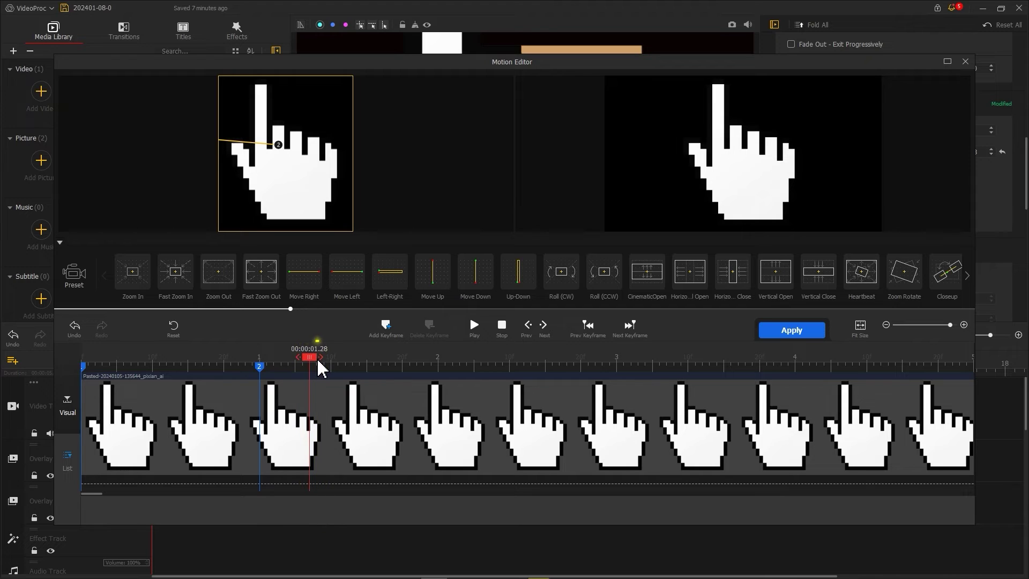
left_click(386, 332)
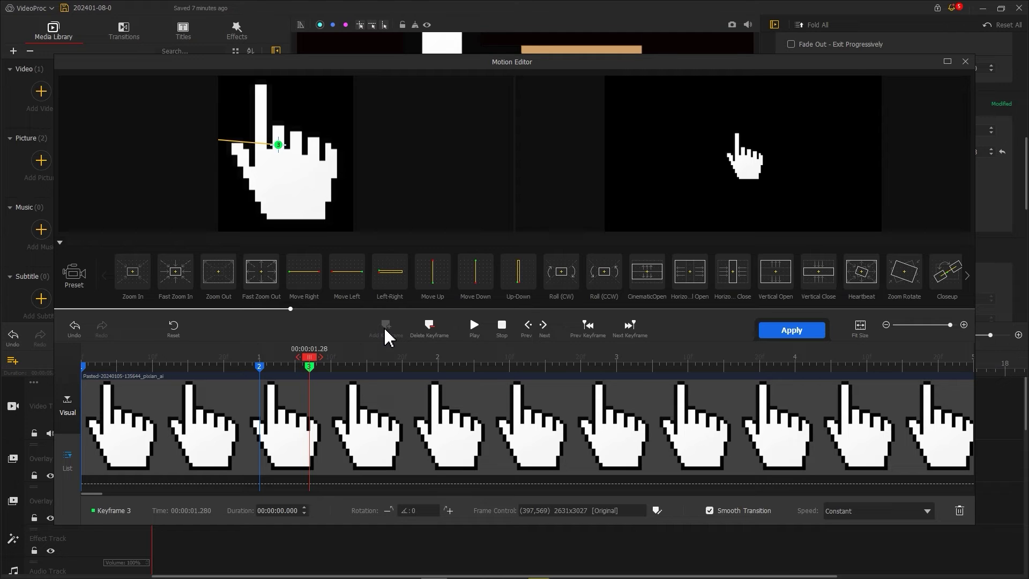
left_click(543, 331)
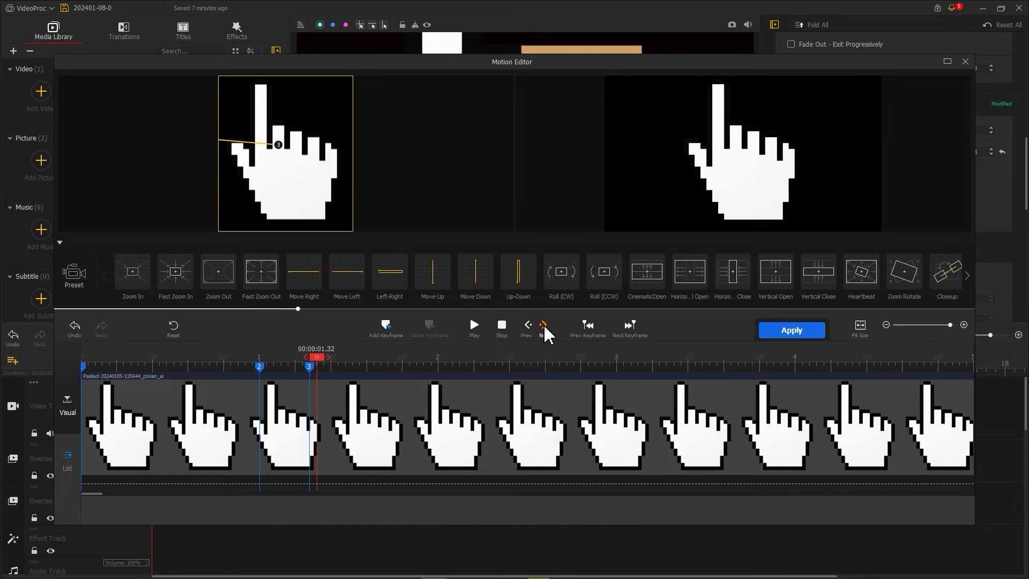
left_click(386, 327)
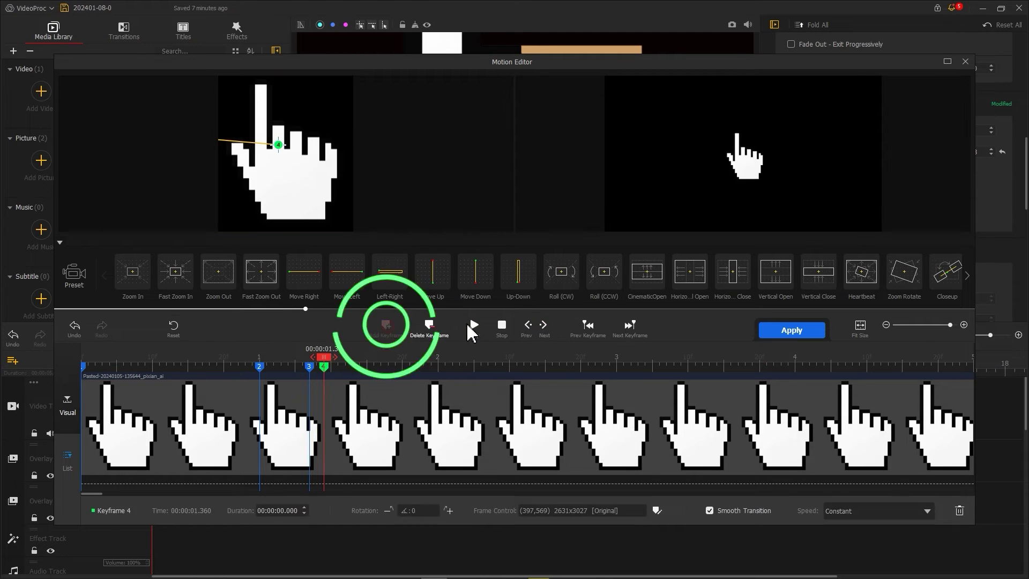
left_click(543, 329)
left_click(544, 331)
left_click(384, 329)
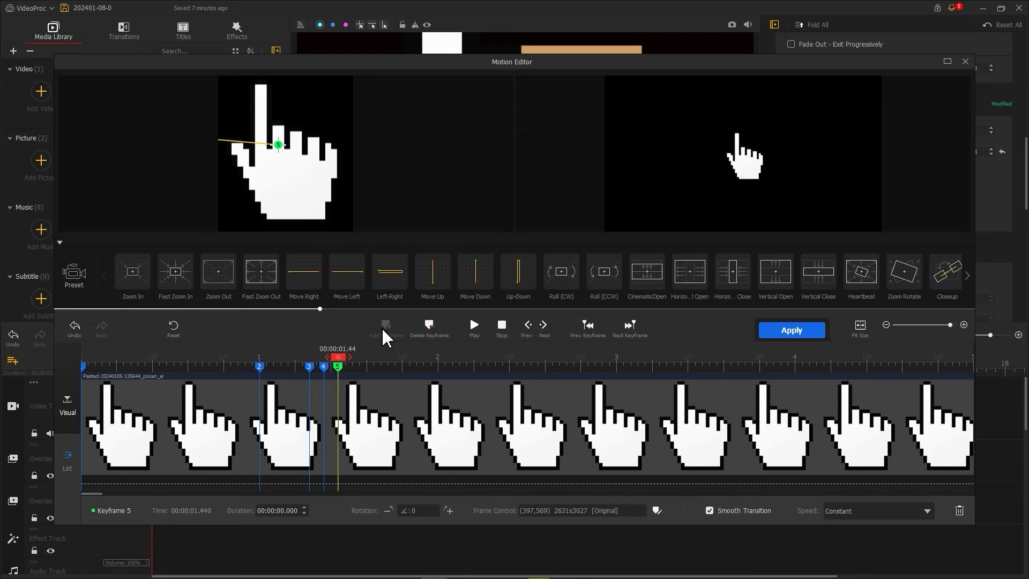
Step: Give keyframe 4 at 1.36 s a 4000 × 4000 frame size so the hand shrinks briefly
left_click(323, 366)
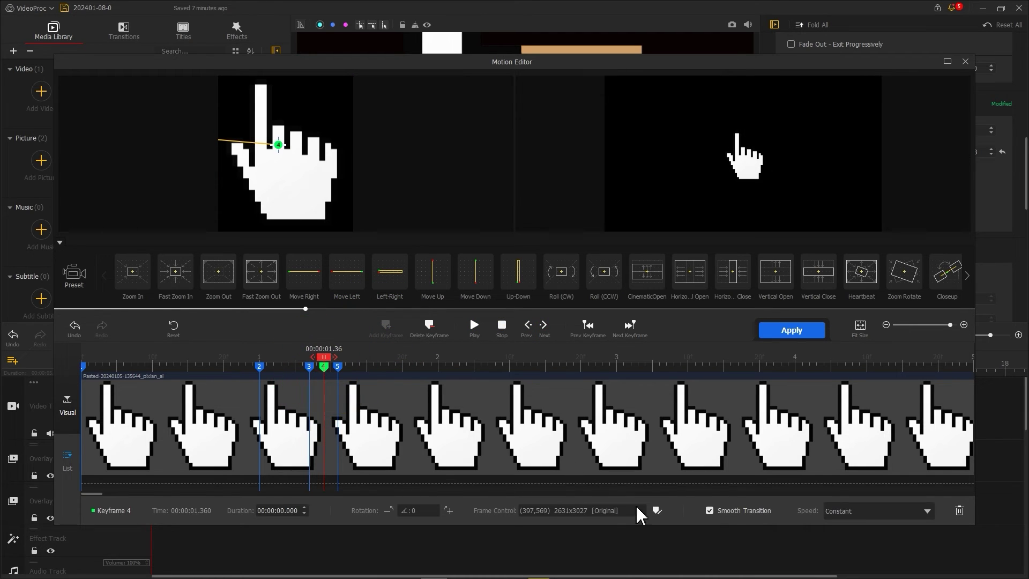
left_click(654, 510)
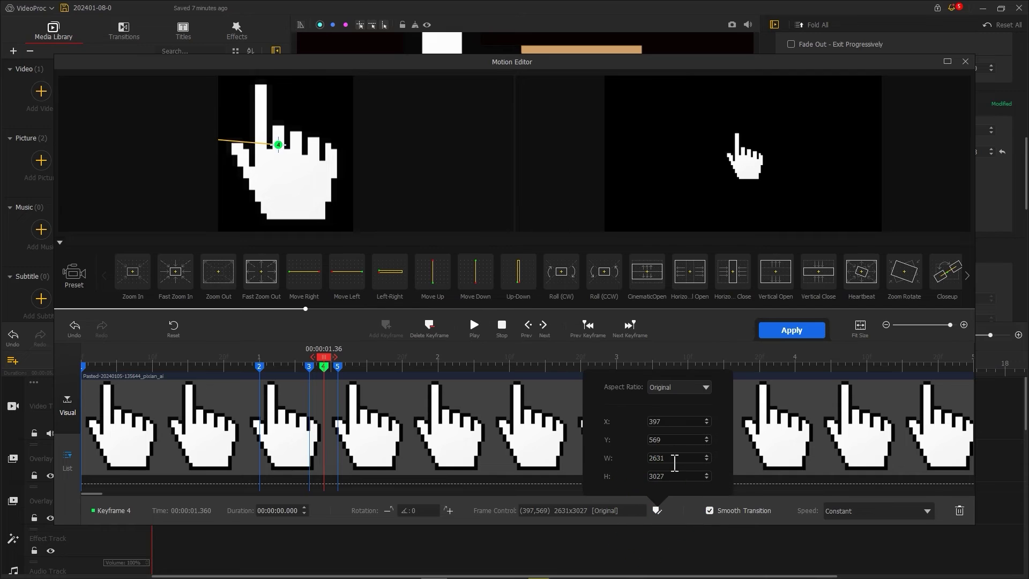
left_click_drag(674, 459, 647, 457)
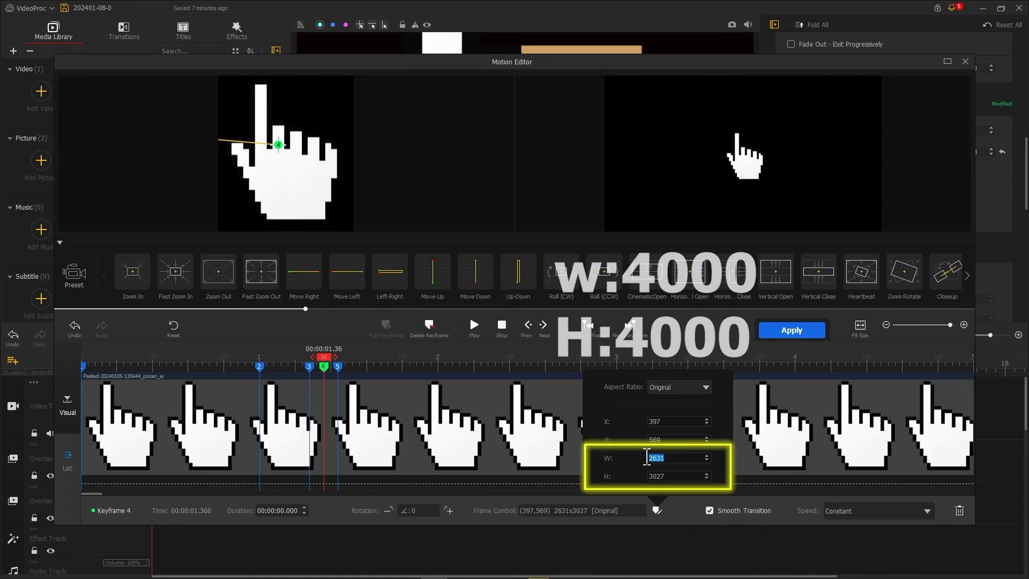
type("4000")
left_click(661, 476)
type("40")
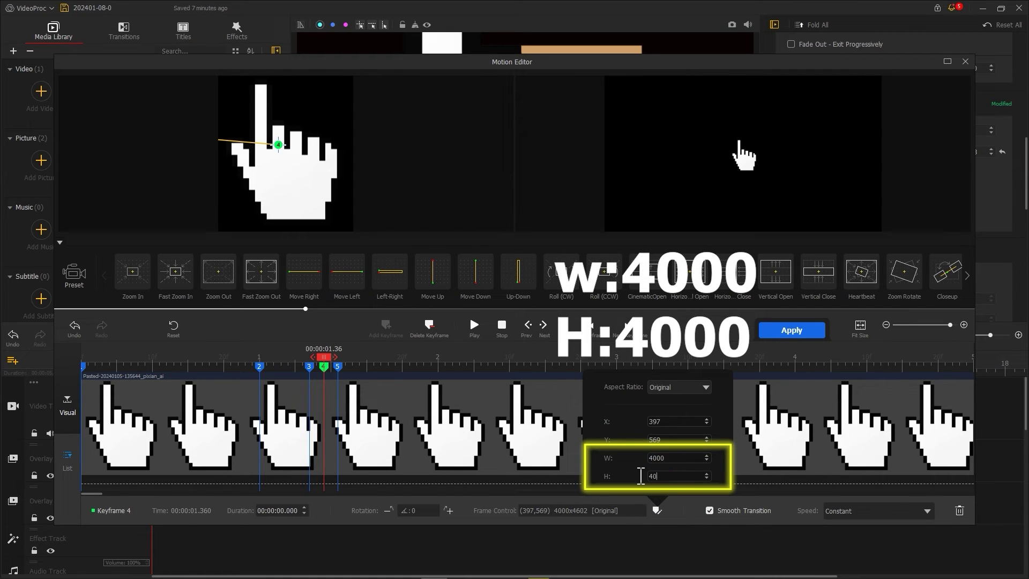
type("00")
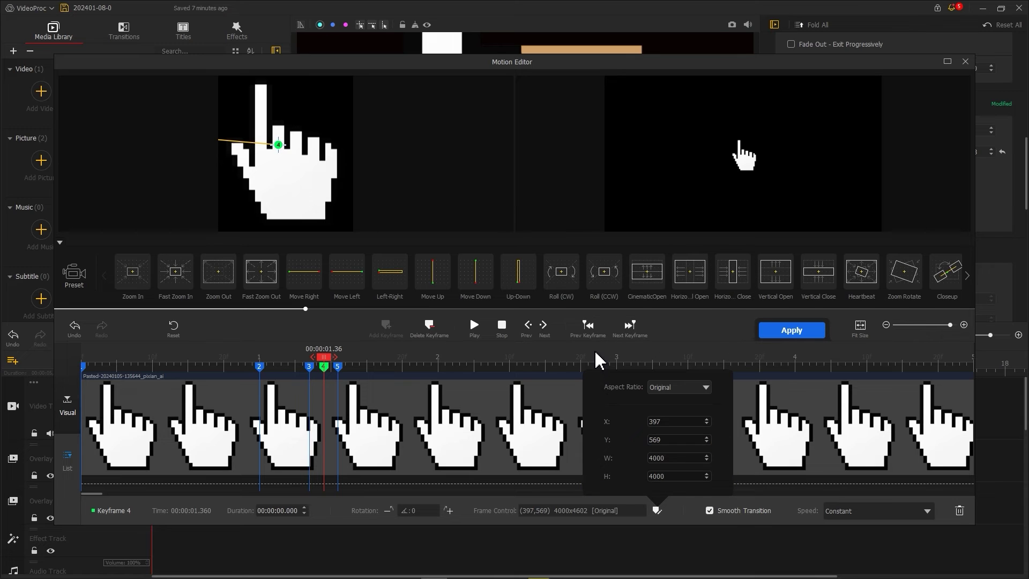
left_click_drag(595, 354, 458, 362)
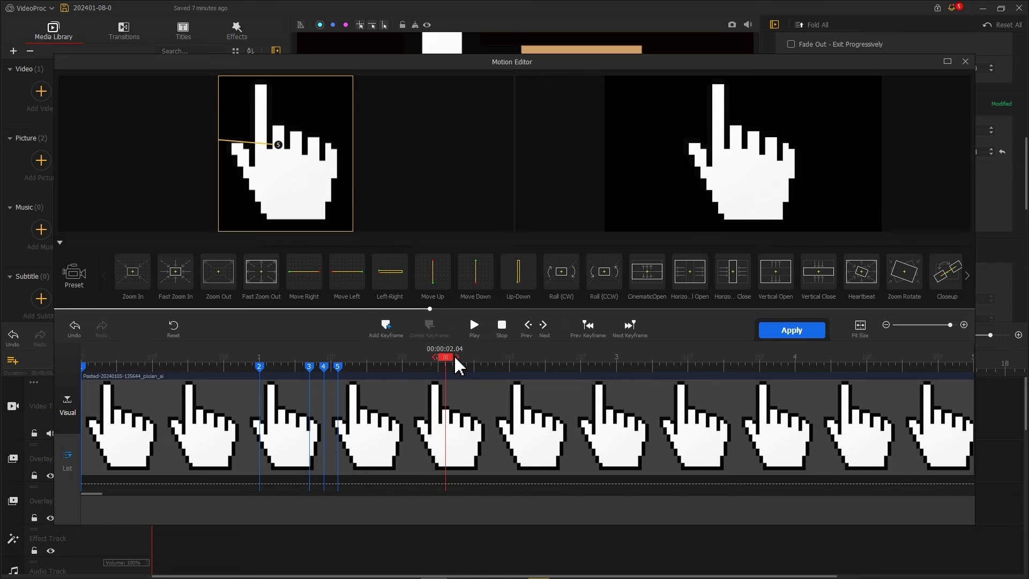
Step: Add keyframe 6 at 2.04 s moving the hand off-frame right with Speed Down easing
left_click(397, 335)
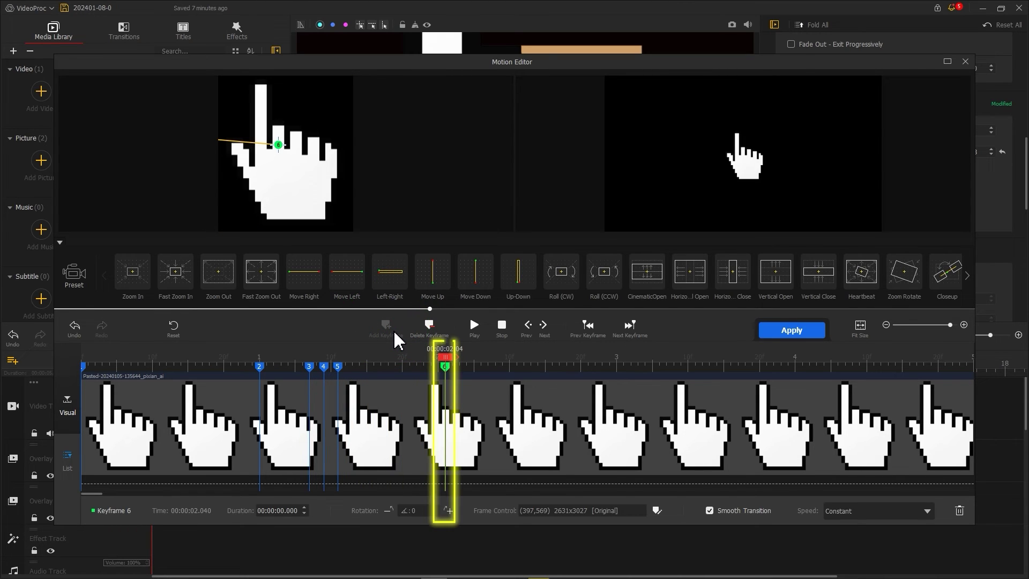
left_click_drag(298, 193, 641, 207)
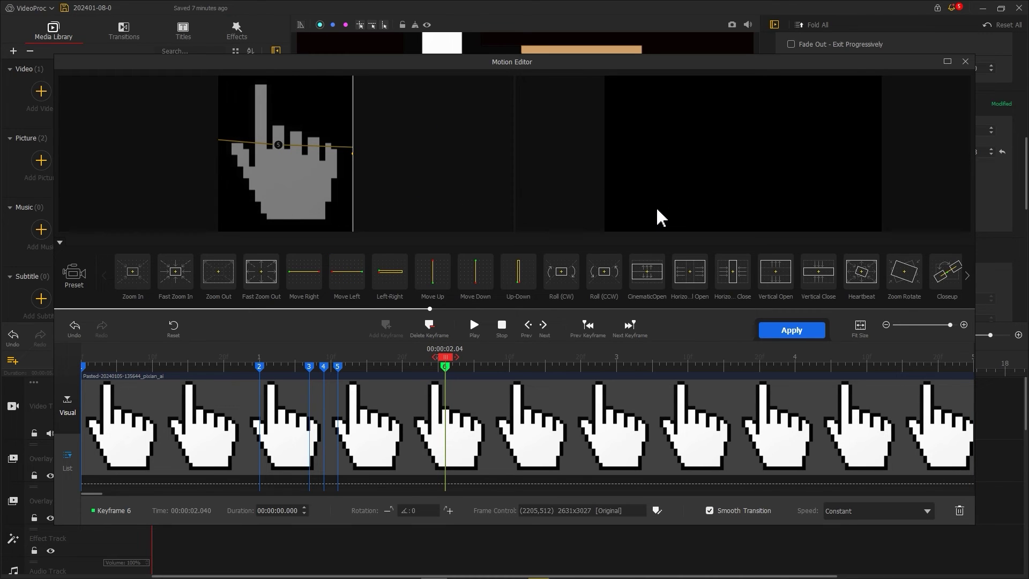
left_click(911, 510)
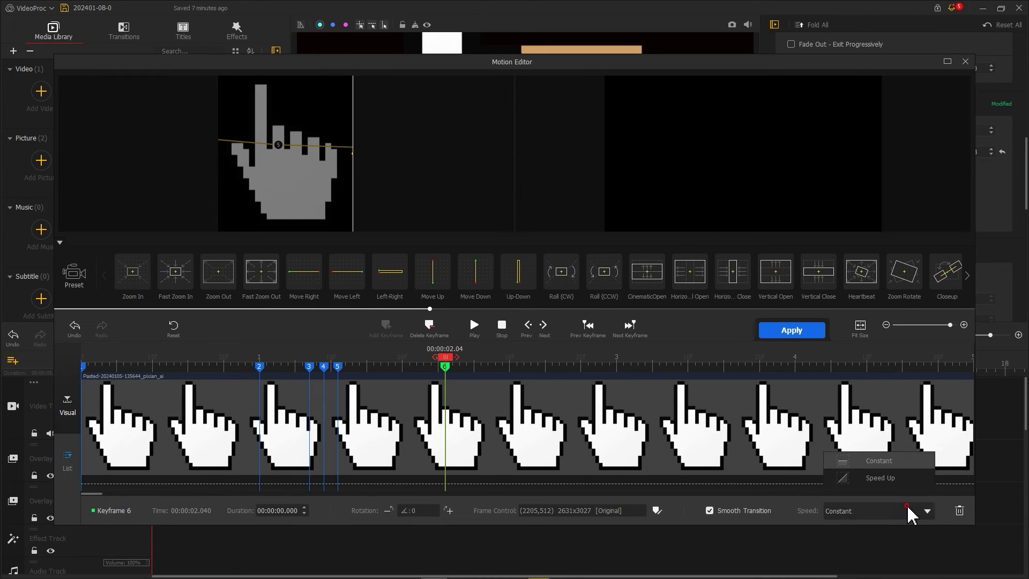
left_click(888, 426)
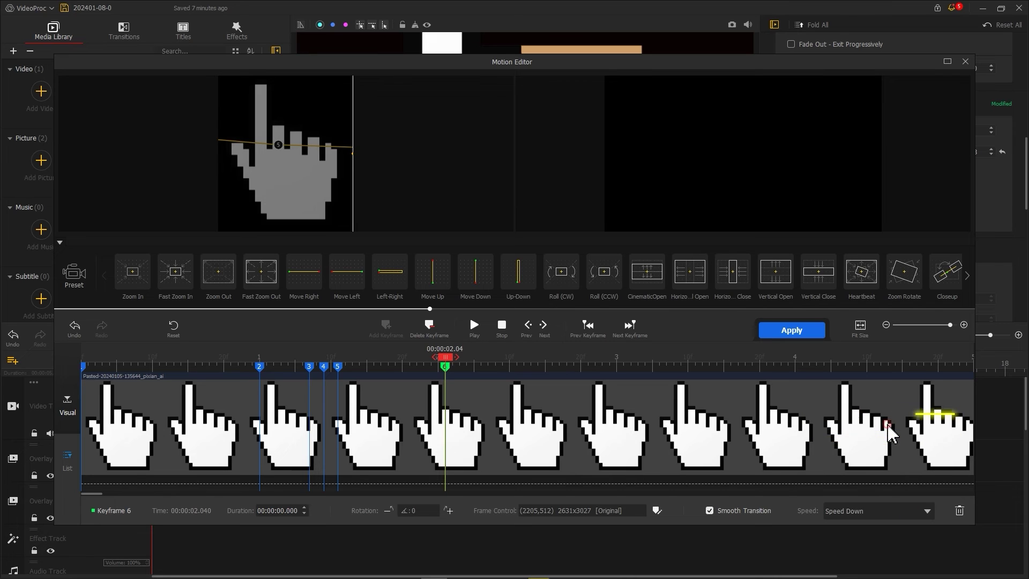
Step: Add keyframe 7 at the 5-second clip end and apply the hand's motion
left_click_drag(523, 361, 1009, 374)
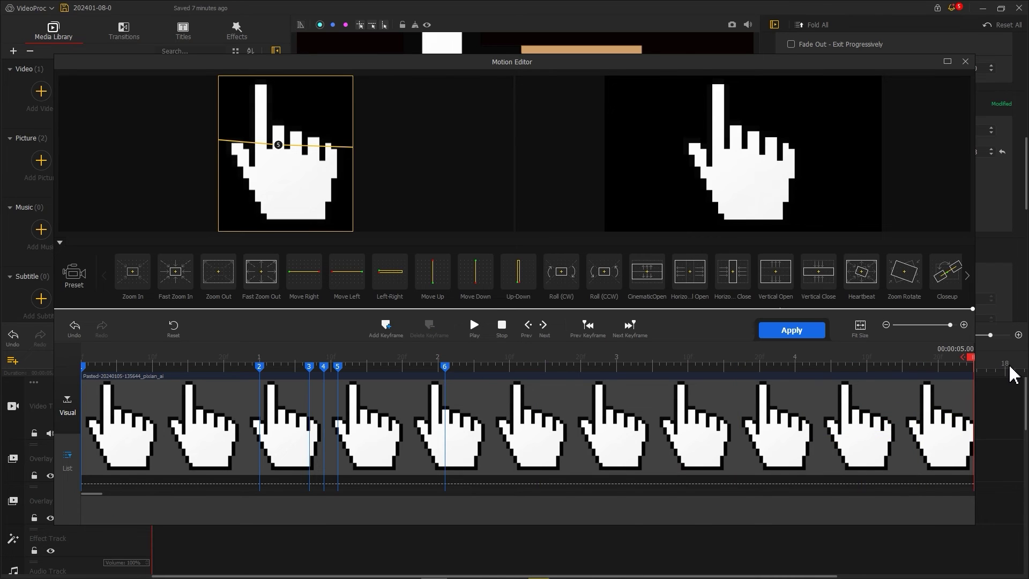
left_click(385, 326)
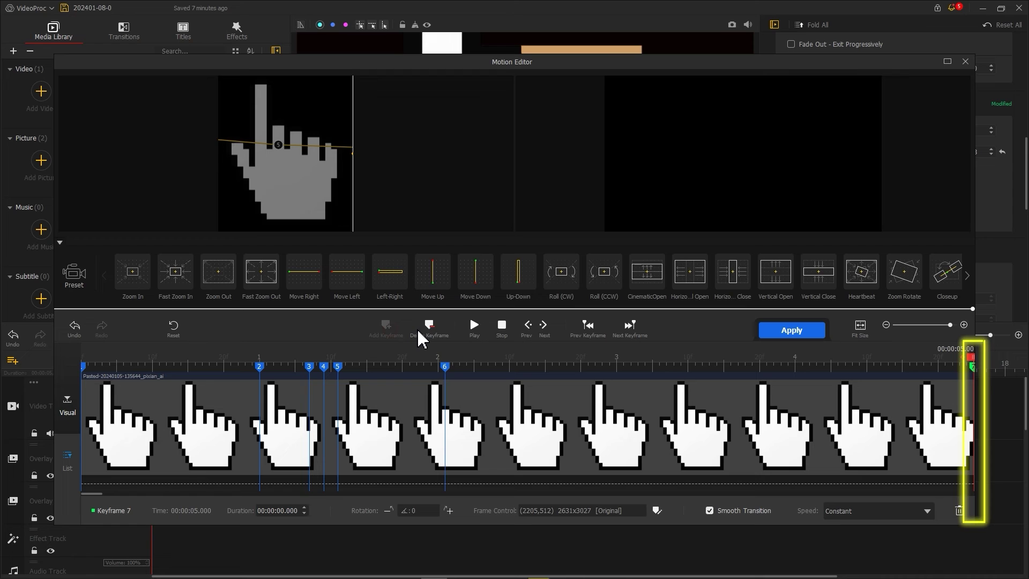
left_click(788, 331)
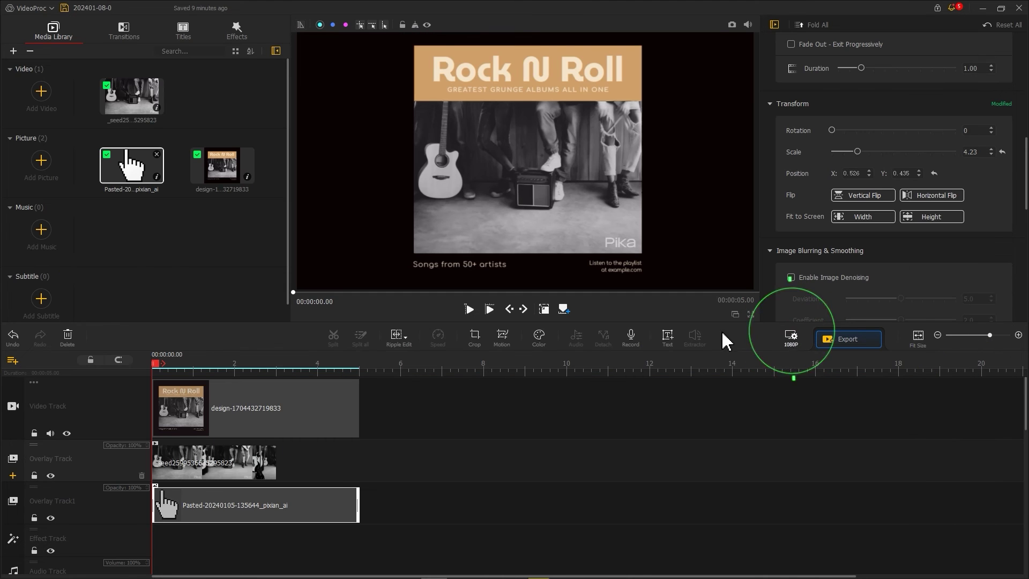
Step: Move the Pika overlay clip to start at 1.56 s and play the project from 0
left_click_drag(157, 370, 210, 375)
left_click_drag(217, 474, 282, 471)
left_click_drag(216, 363, 143, 362)
key("space")
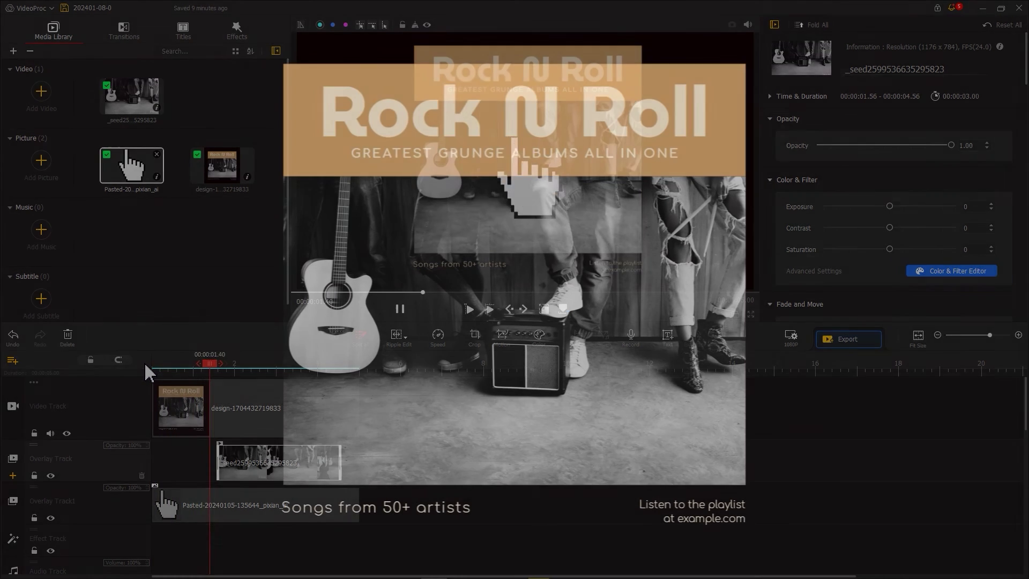